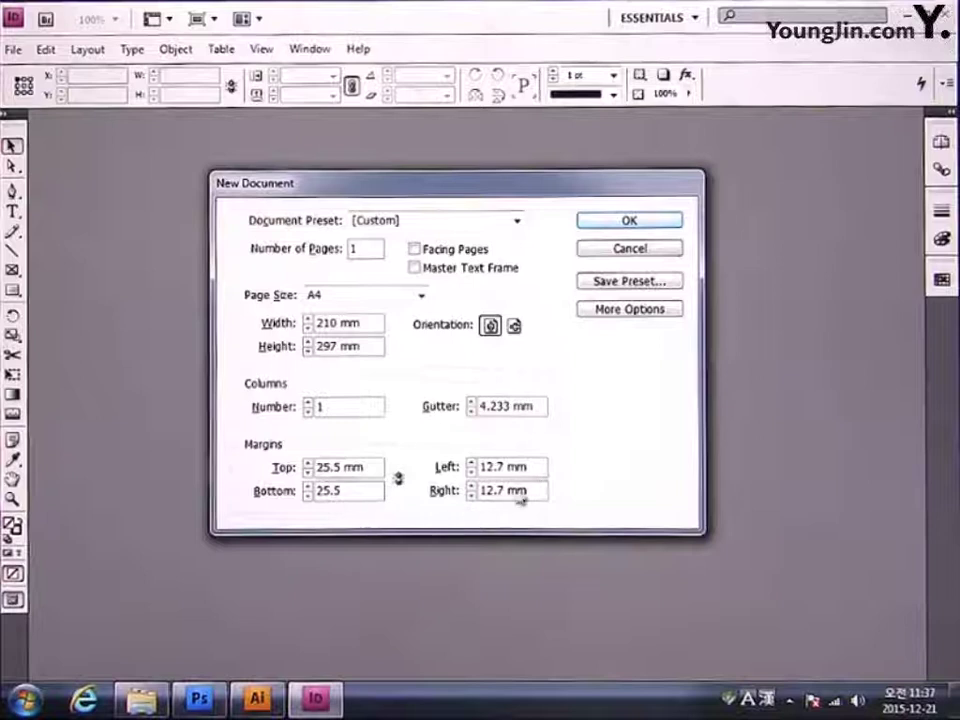
# Set the left and right margins to 12 mm and create the new A4 document.
pyautogui.press('Tab')
pyautogui.write('12')
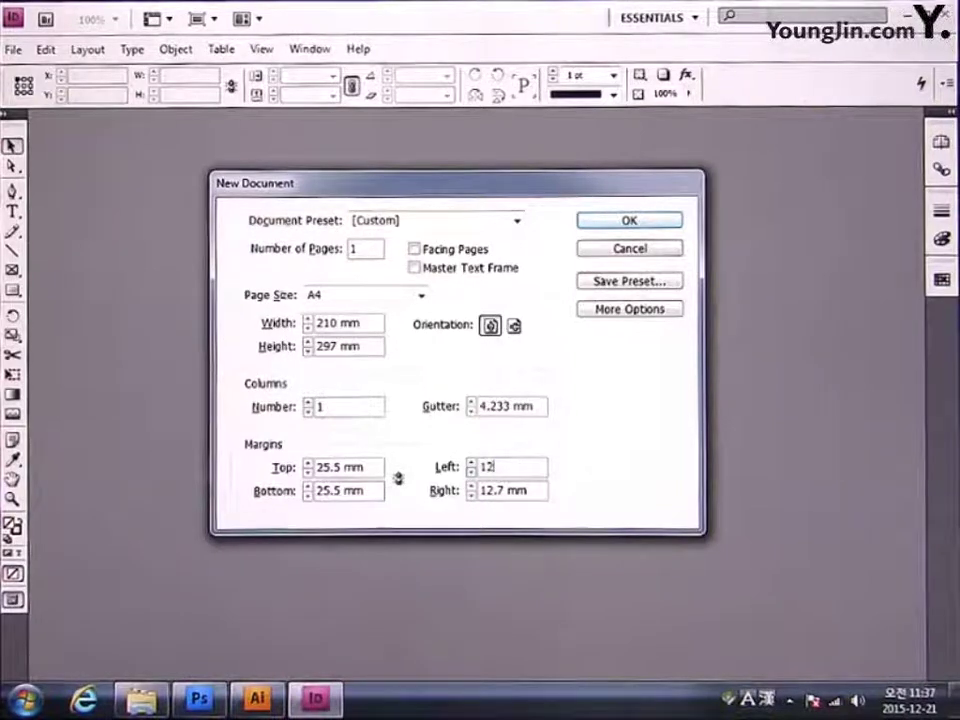
pyautogui.press('Tab')
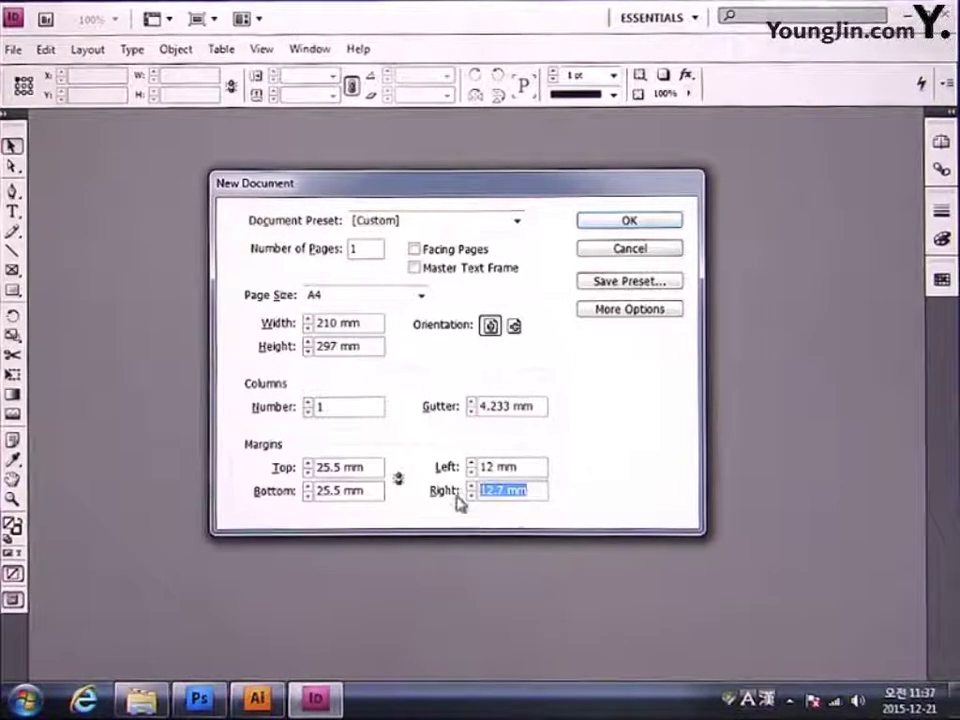
pyautogui.write('12')
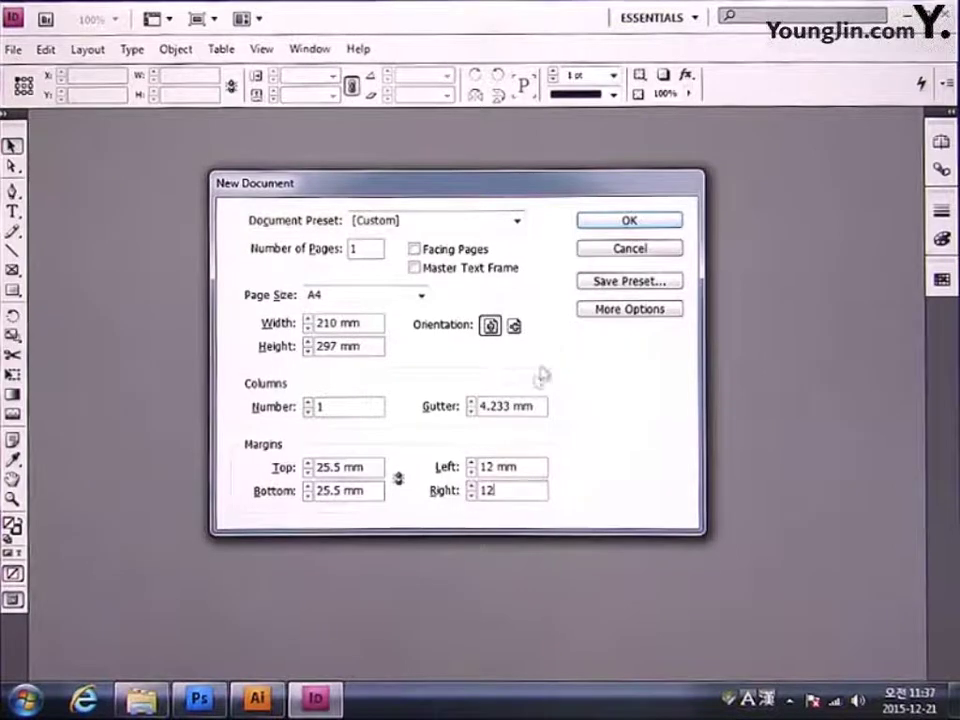
pyautogui.click(603, 221)
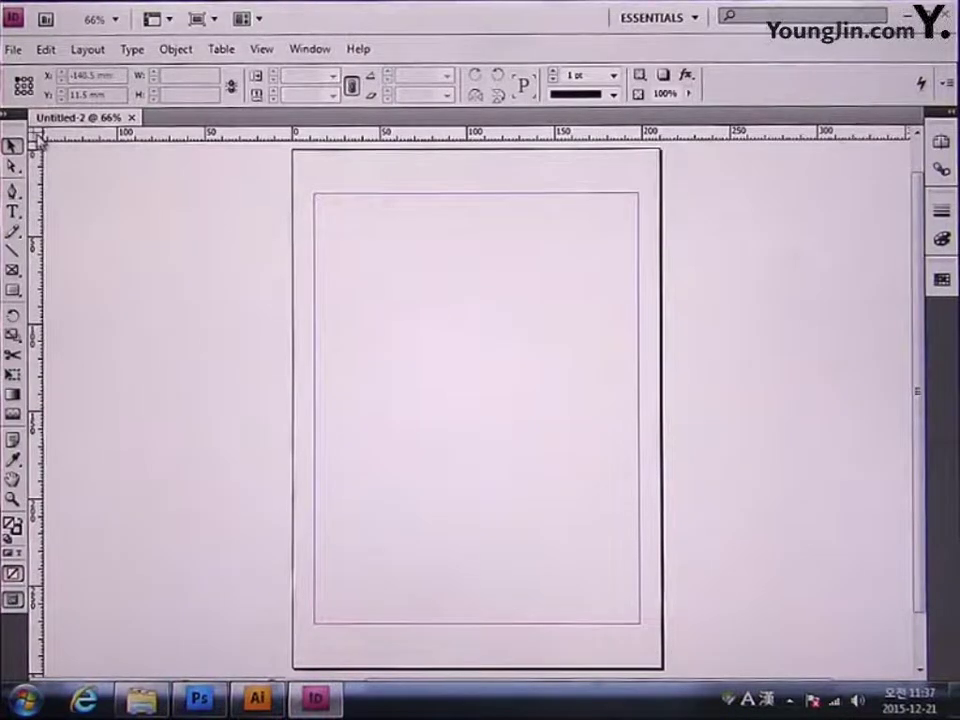
# Move the ruler zero point to the upper-left margin corner and place a vertical guide at X 3 mm.
pyautogui.moveTo(48, 146); pyautogui.dragTo(314, 193)
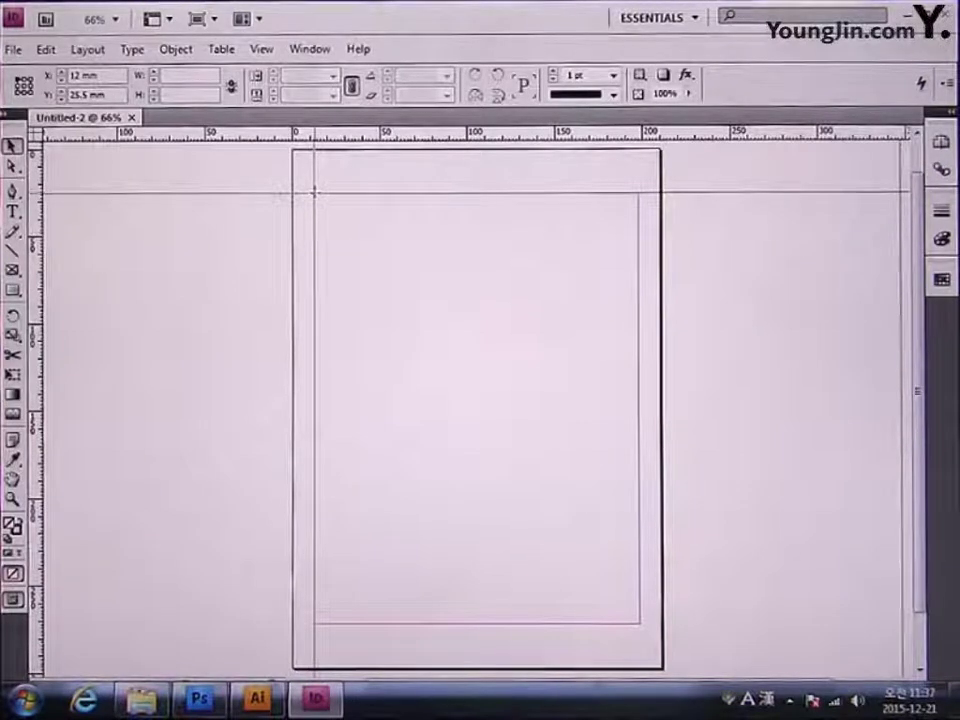
pyautogui.moveTo(314, 193); pyautogui.dragTo(314, 193)
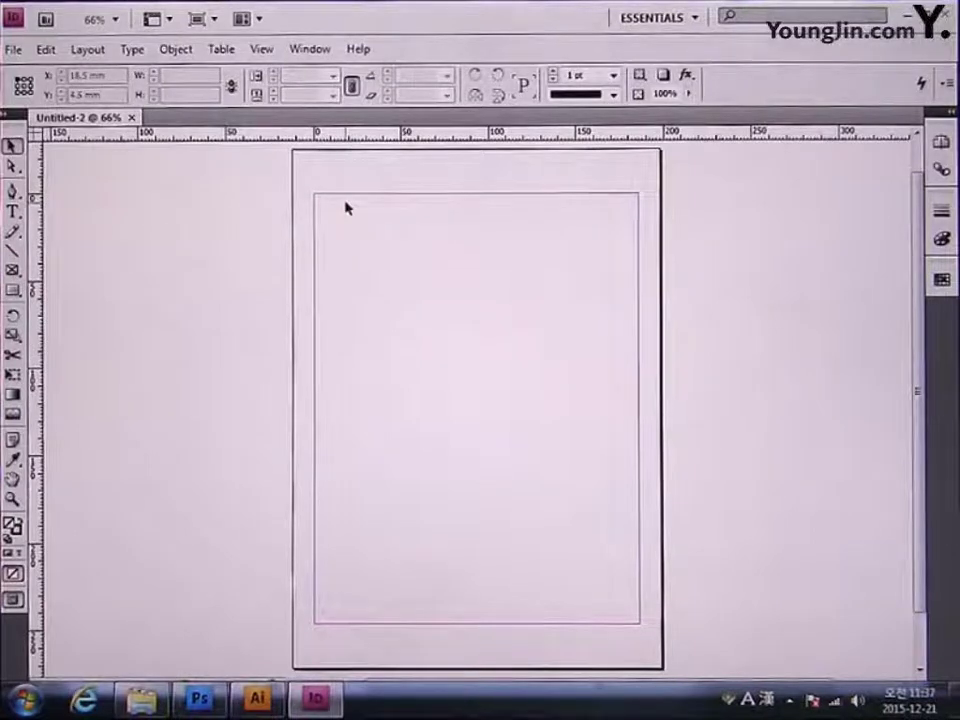
pyautogui.click(12, 498)
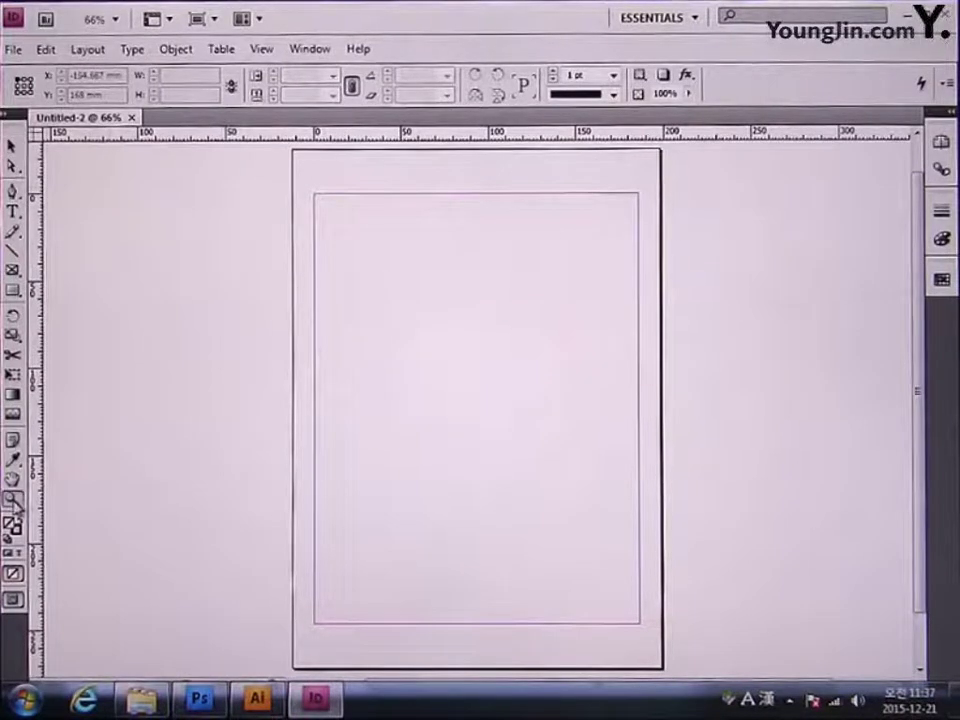
pyautogui.moveTo(268, 152); pyautogui.dragTo(373, 255)
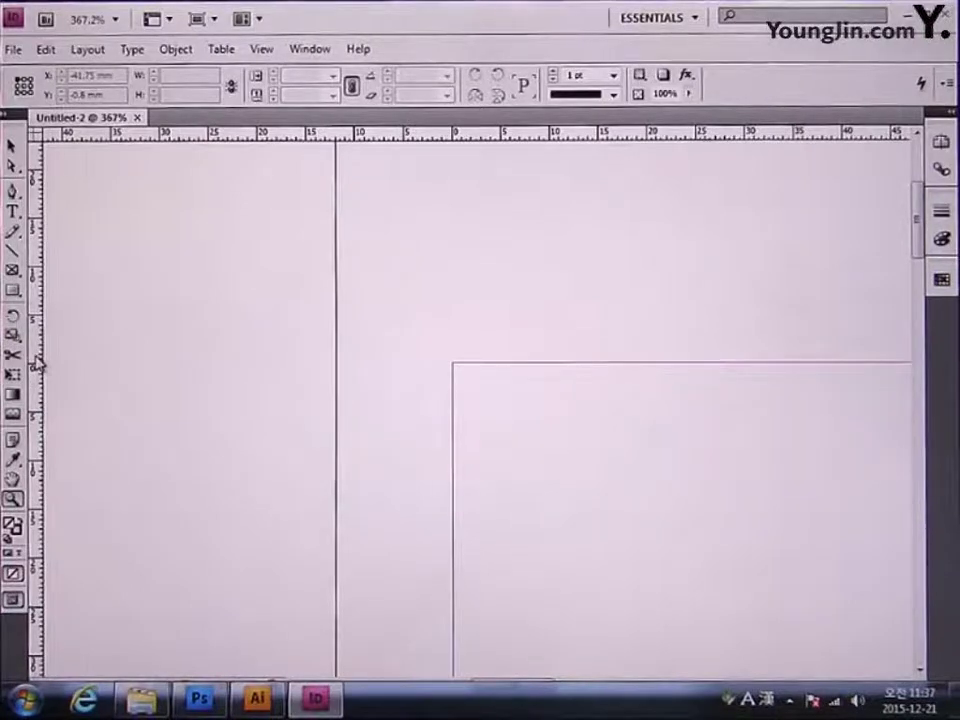
pyautogui.moveTo(36, 364); pyautogui.dragTo(482, 398)
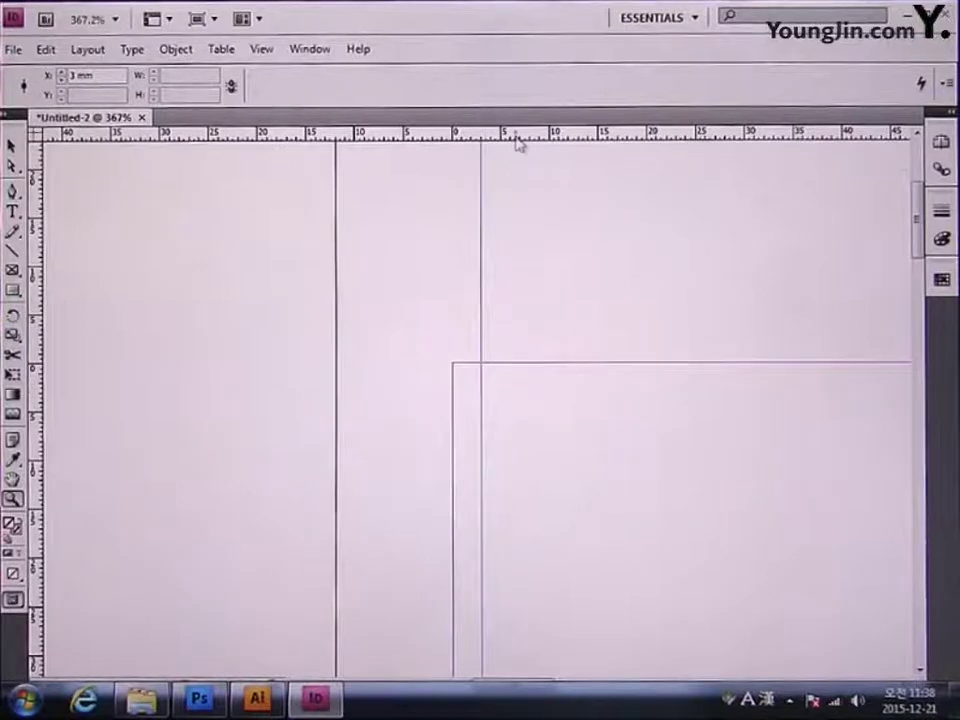
# Add a horizontal guide just below the top margin and set its Y position to 3 mm.
pyautogui.moveTo(516, 140); pyautogui.dragTo(523, 387)
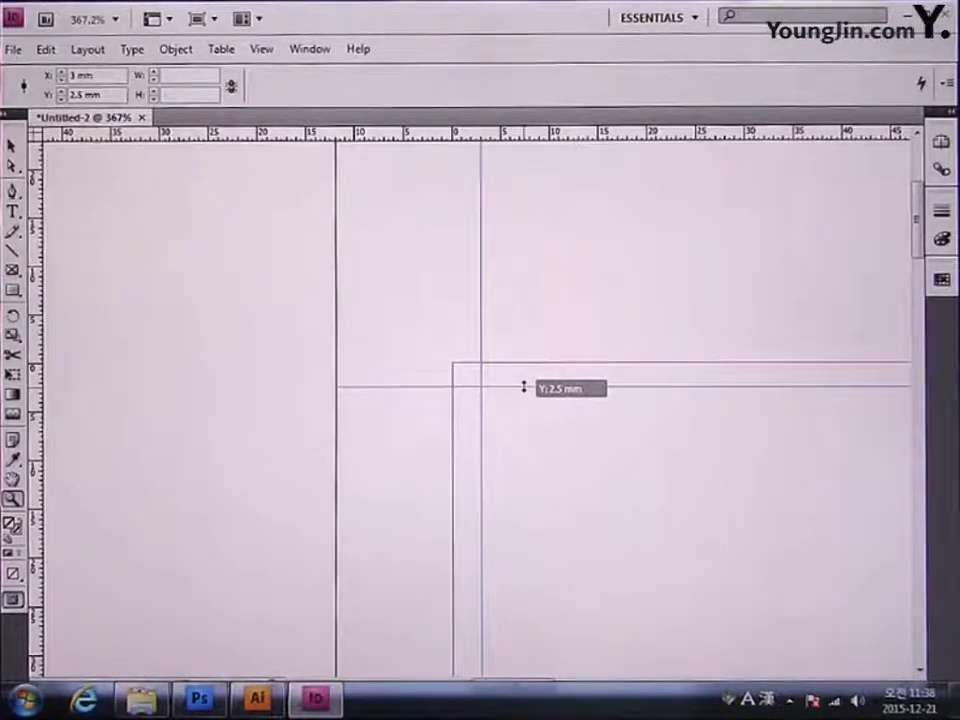
pyautogui.moveTo(523, 387); pyautogui.dragTo(523, 388)
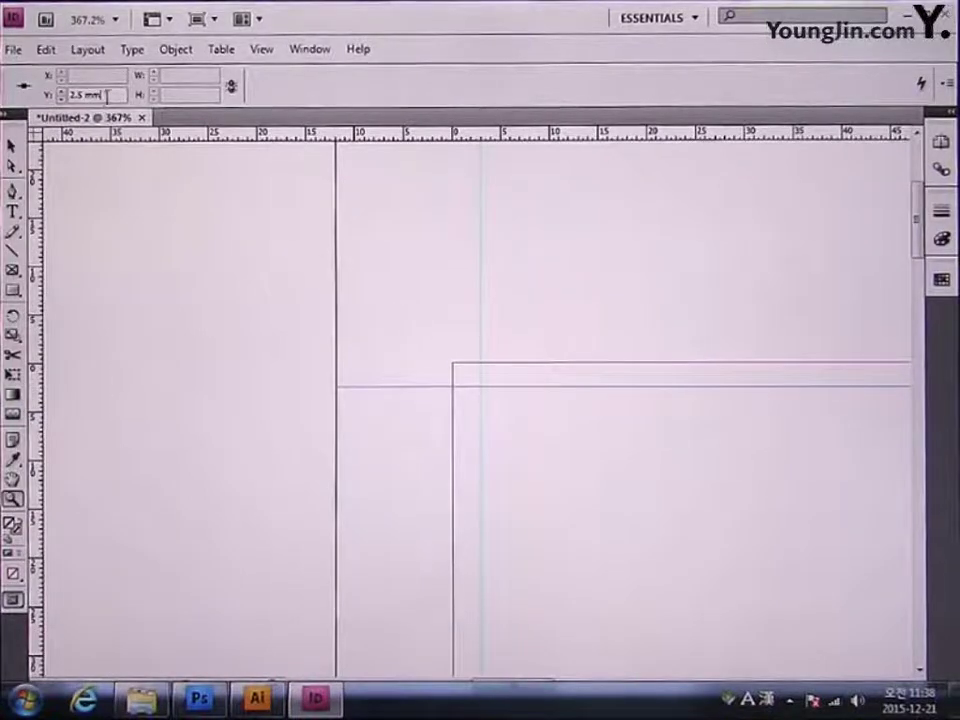
pyautogui.click(88, 94)
pyautogui.write('3')
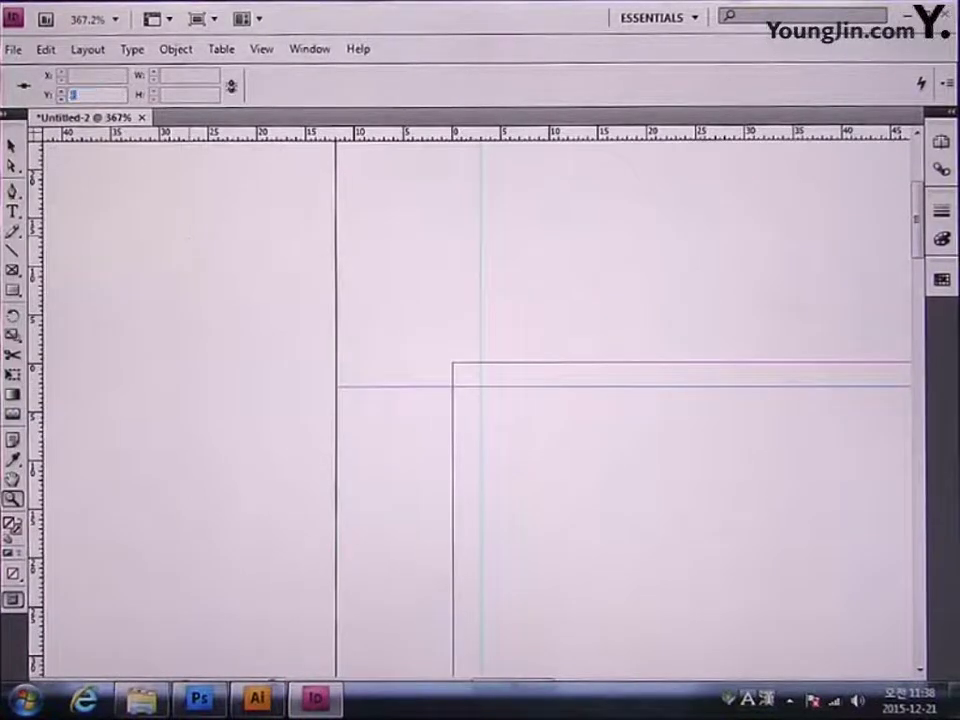
pyautogui.press('Return')
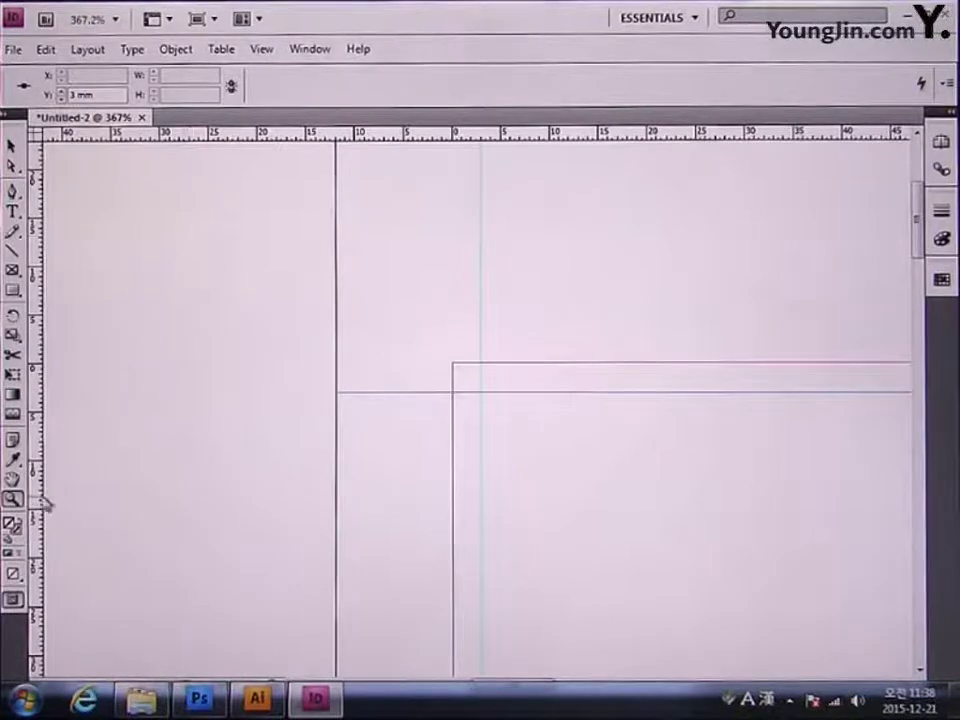
# Add a vertical guide just inside the right margin and set its X position to 183 mm.
pyautogui.doubleClick(13, 480)
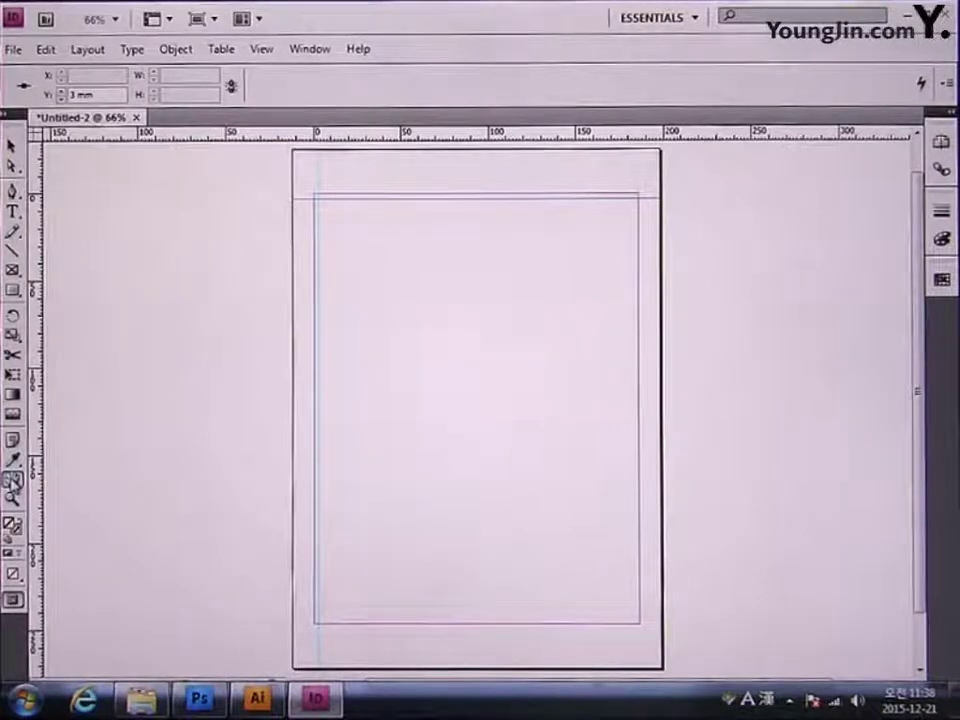
pyautogui.click(13, 498)
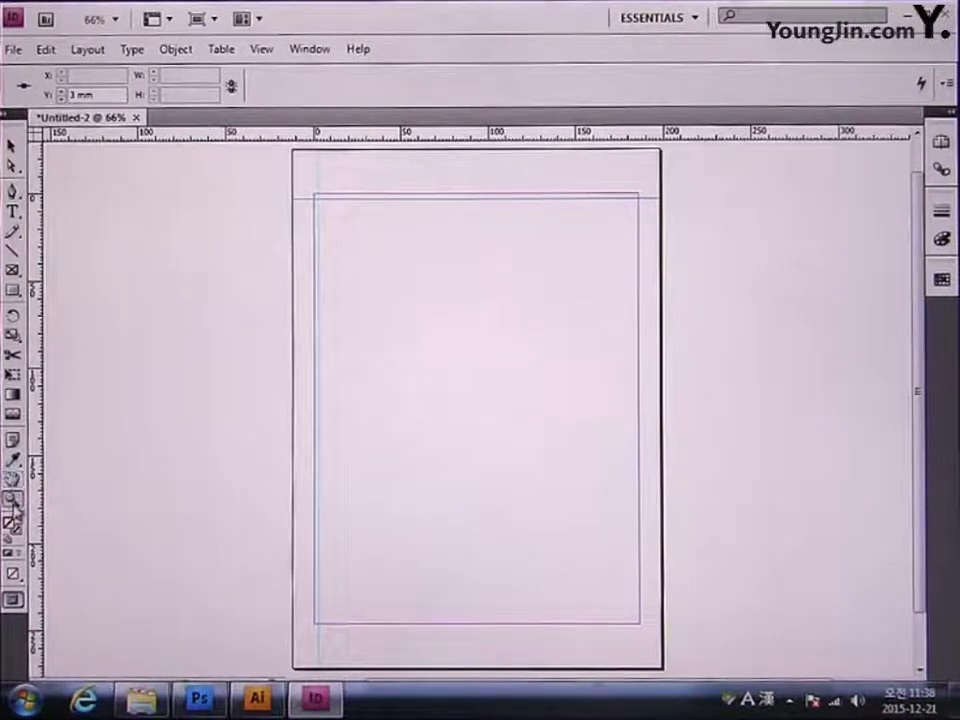
pyautogui.moveTo(584, 580); pyautogui.dragTo(673, 646)
pyautogui.moveTo(435, 330); pyautogui.dragTo(596, 536)
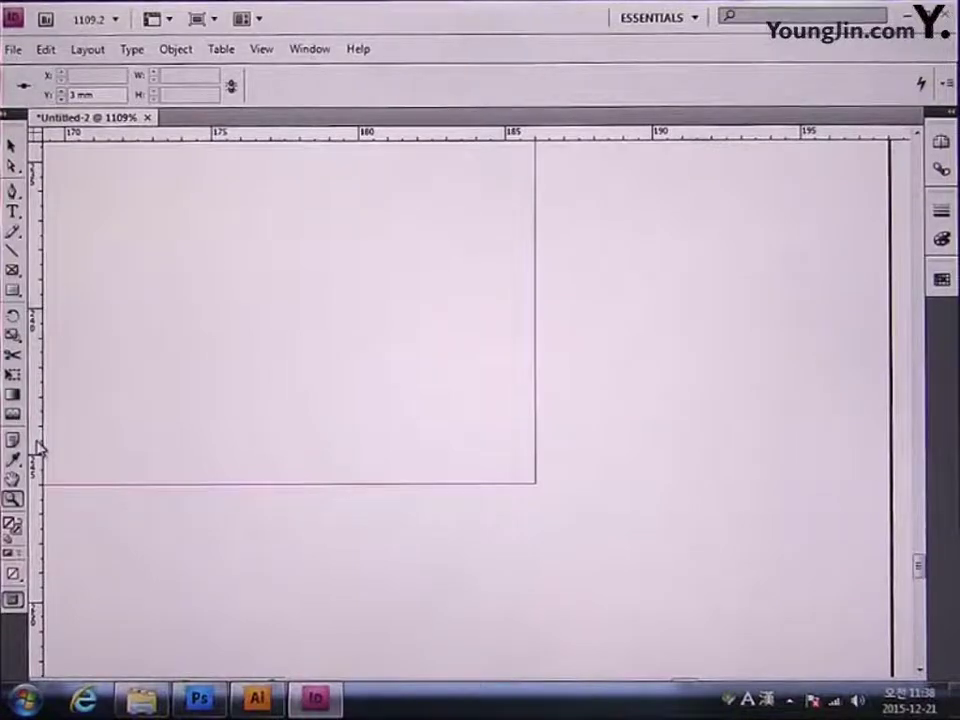
pyautogui.moveTo(32, 442); pyautogui.dragTo(473, 446)
pyautogui.click(95, 75)
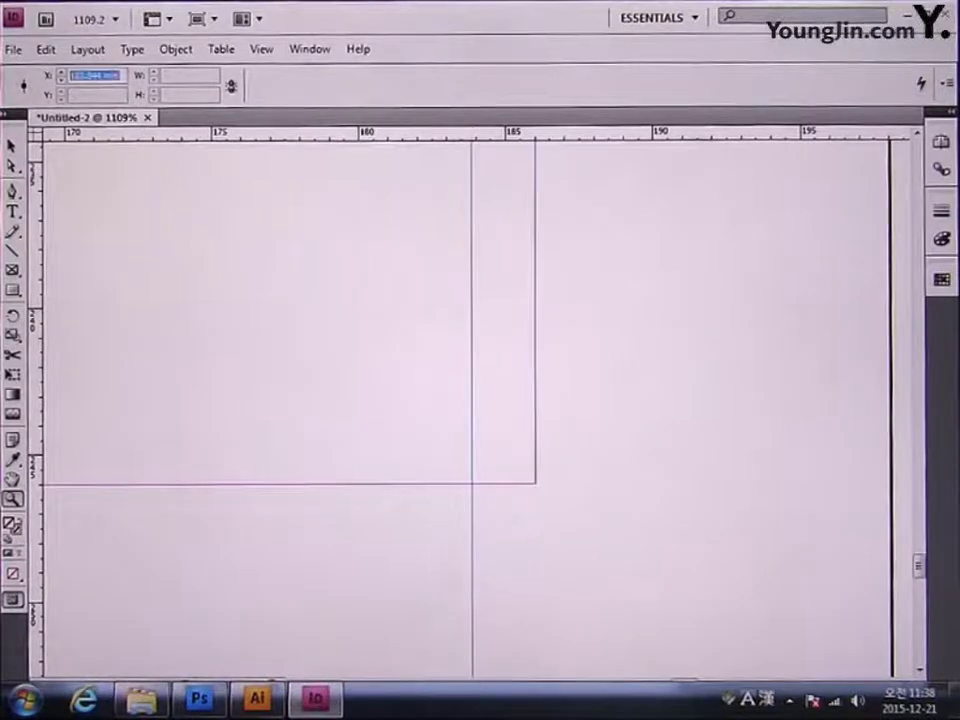
pyautogui.write('18')
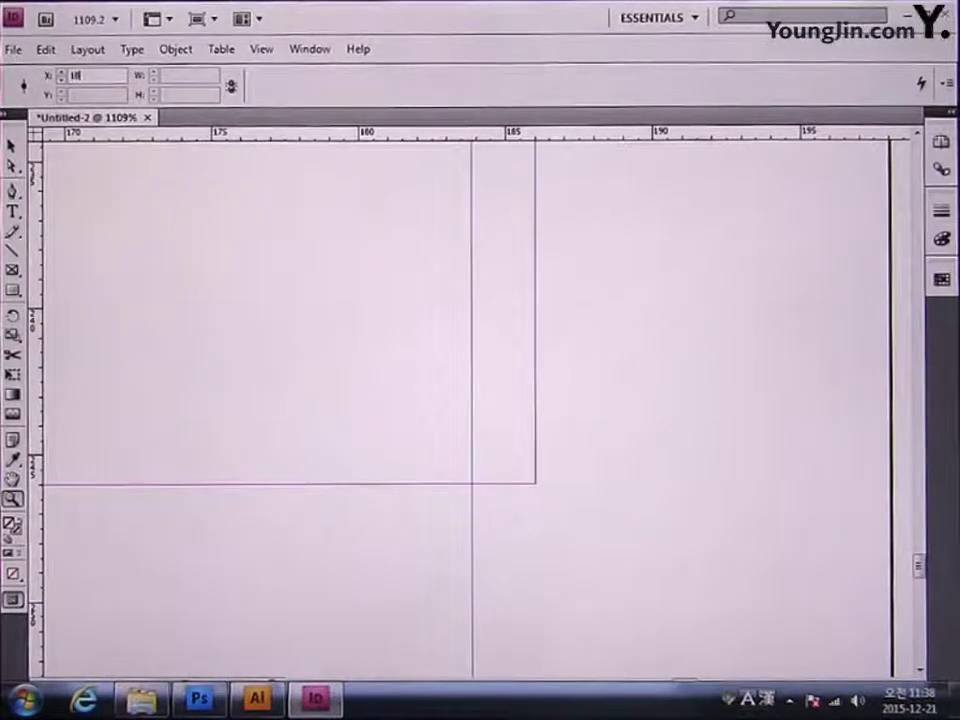
pyautogui.write('3')
pyautogui.press('Return')
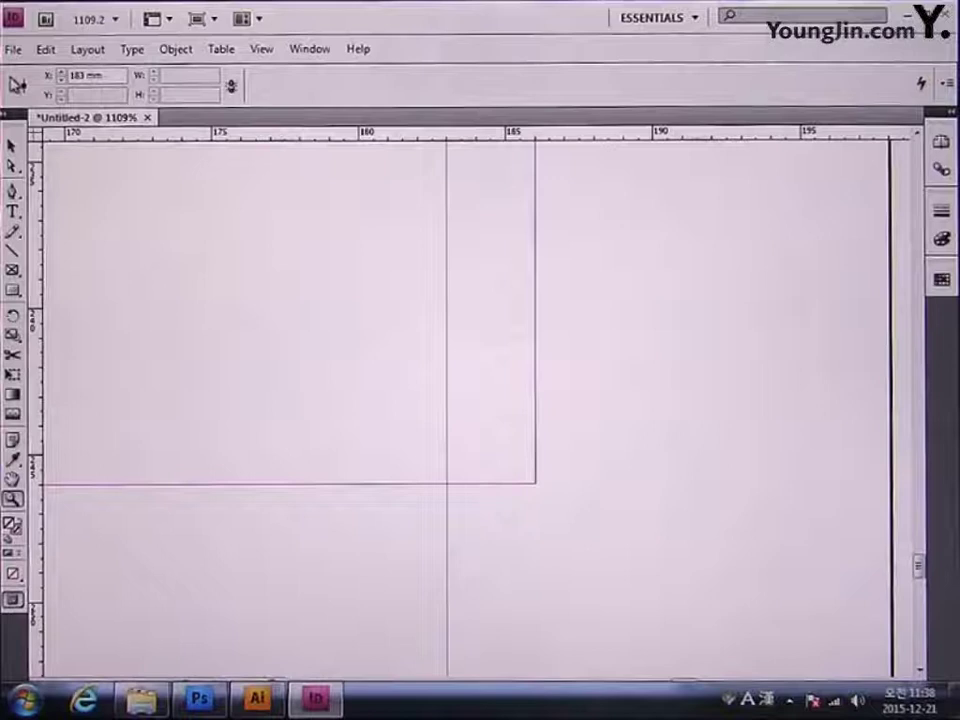
# Add a horizontal guide just above the bottom margin and set its Y position to 243 mm.
pyautogui.moveTo(233, 134); pyautogui.dragTo(398, 412)
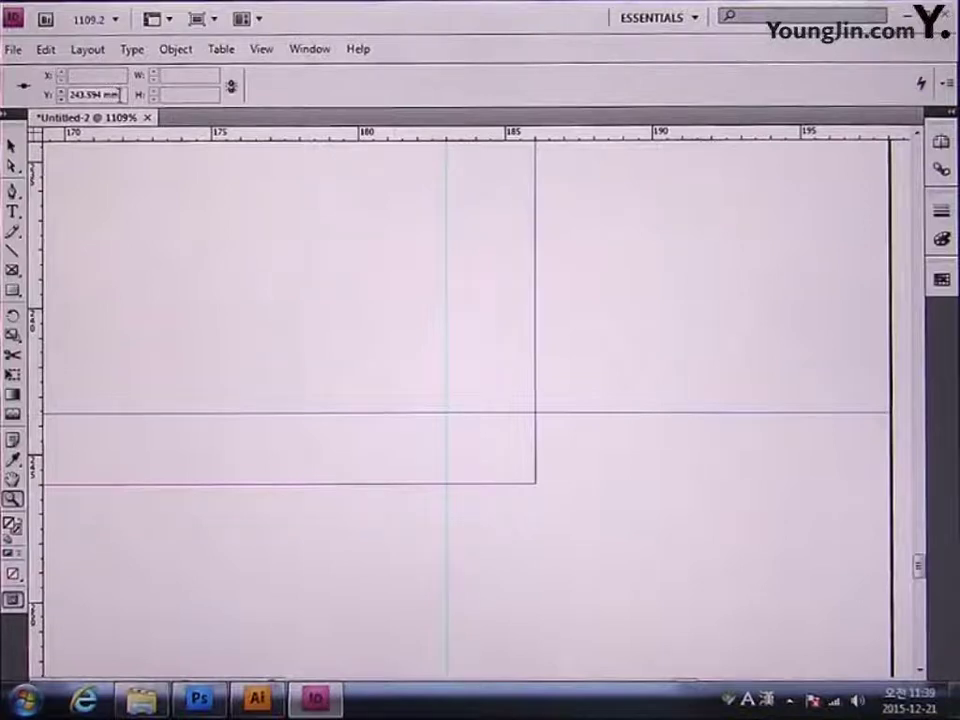
pyautogui.click(121, 94)
pyautogui.write('24')
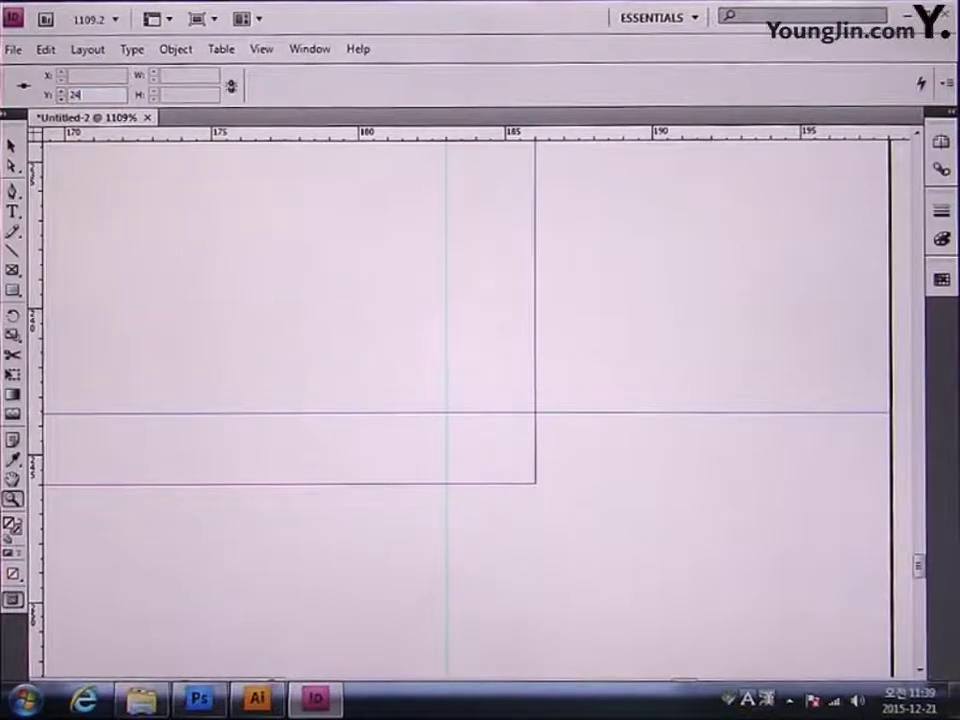
pyautogui.write('3')
pyautogui.press('Return')
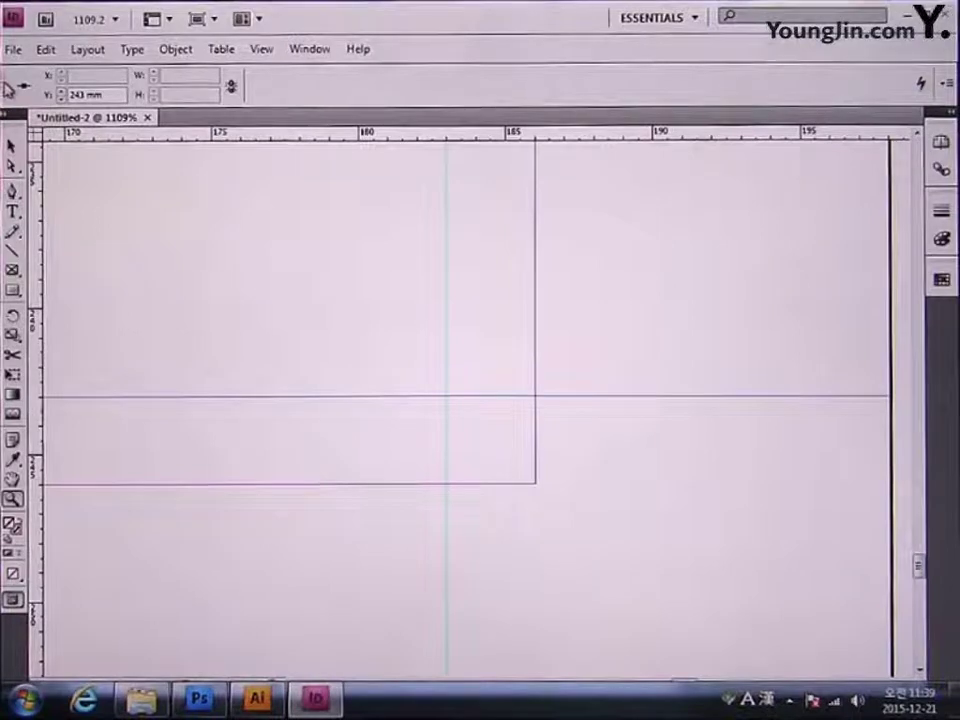
# Draw a vertical line above the upper-left margin corner beside the vertical guide and set its length to 5 mm.
pyautogui.doubleClick(12, 479)
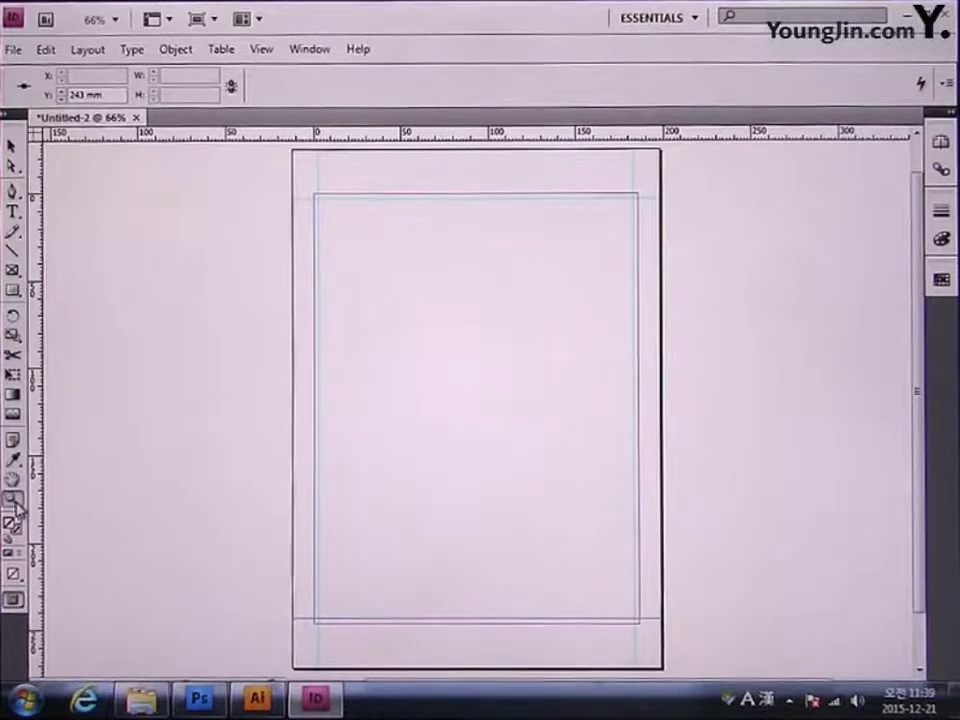
pyautogui.click(14, 500)
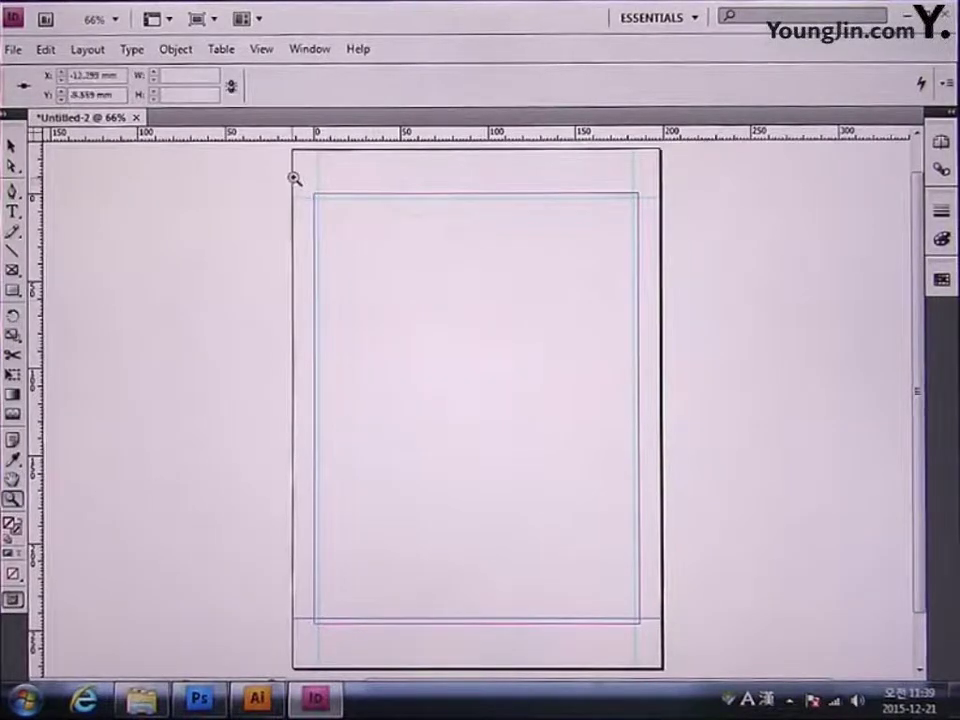
pyautogui.moveTo(294, 177); pyautogui.dragTo(346, 228)
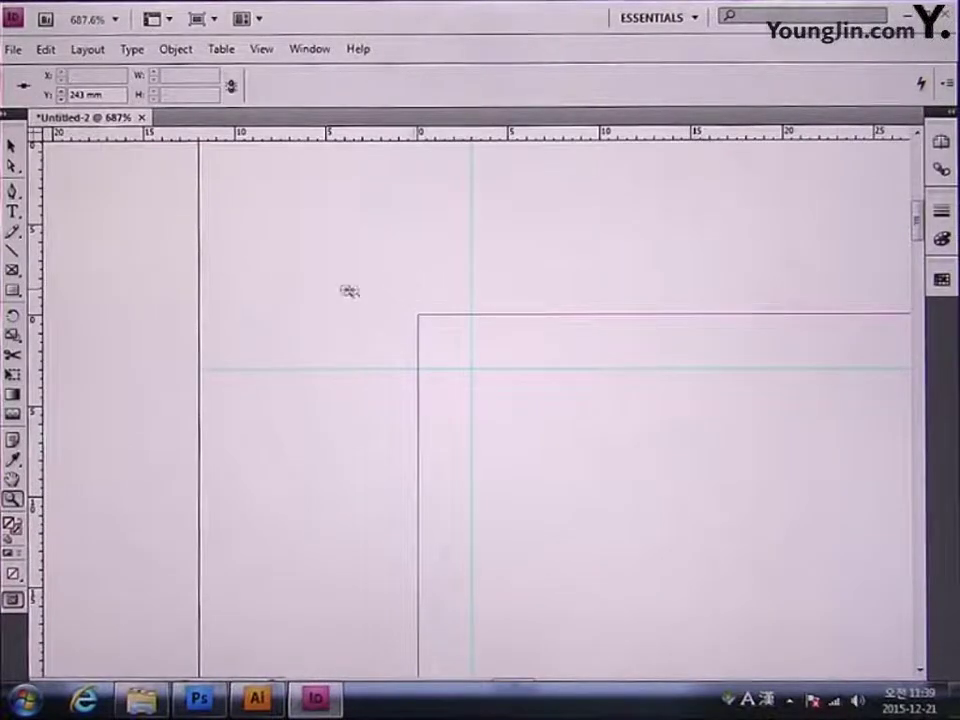
pyautogui.click(14, 252)
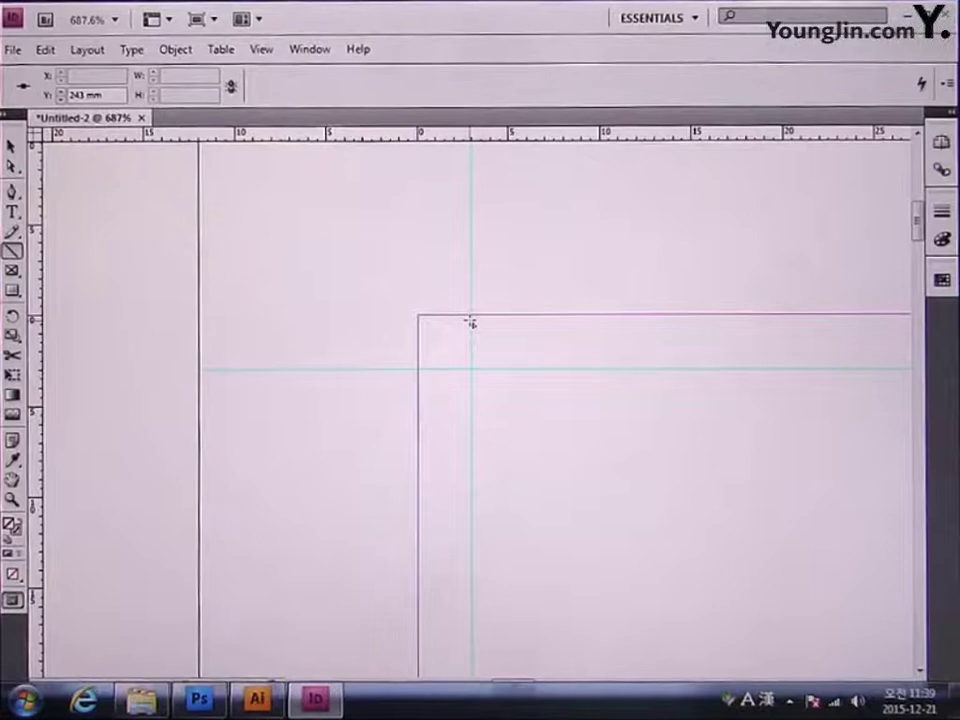
pyautogui.moveTo(464, 313); pyautogui.dragTo(463, 211)
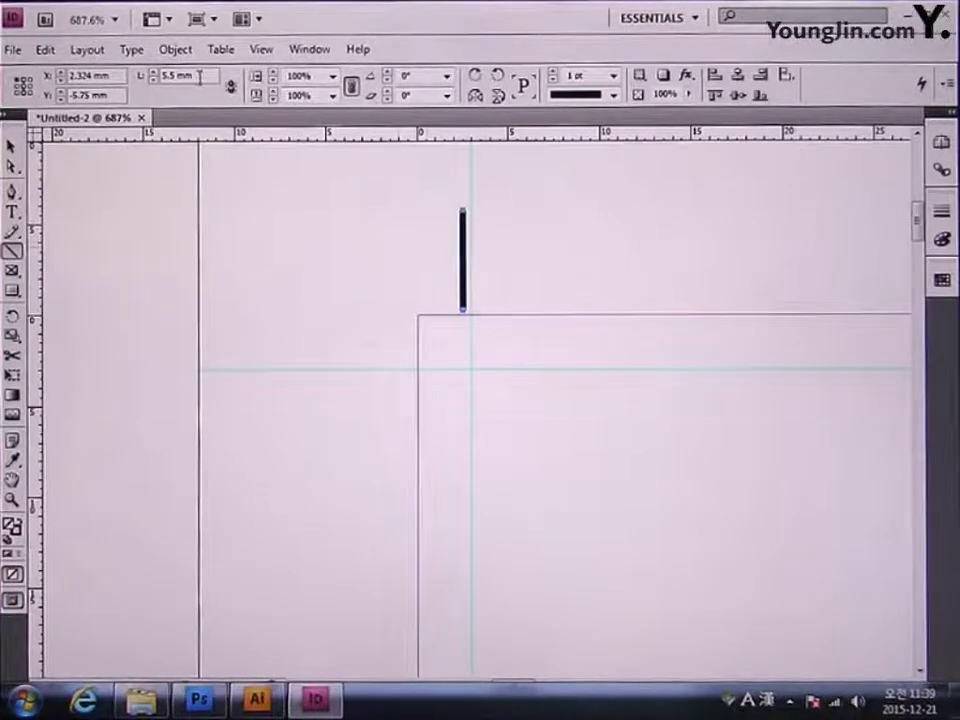
pyautogui.click(145, 75)
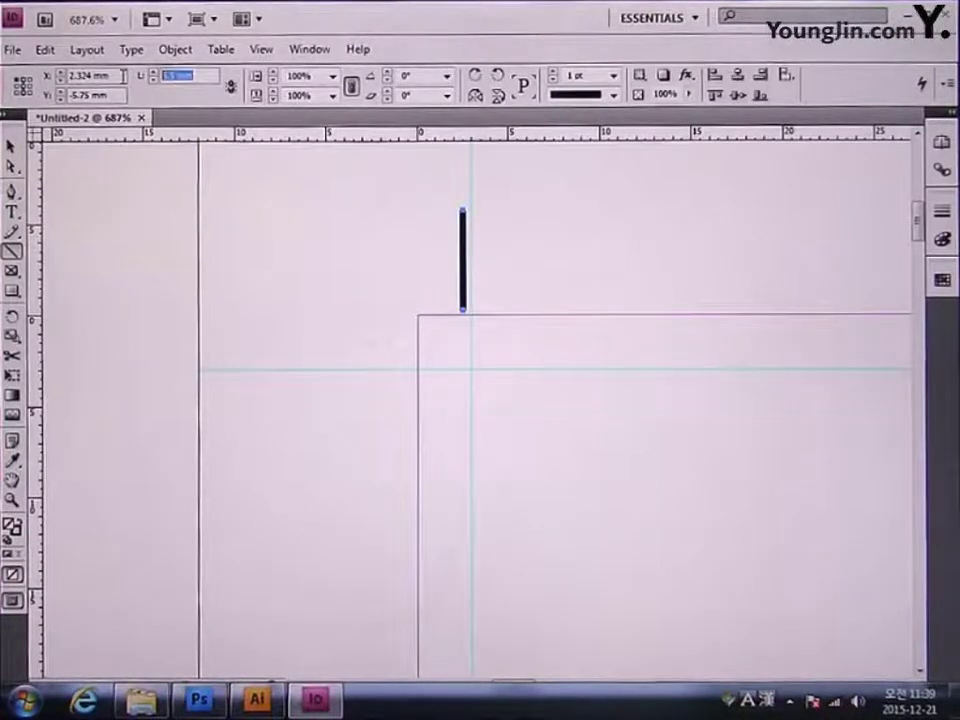
pyautogui.write('5')
pyautogui.press('Return')
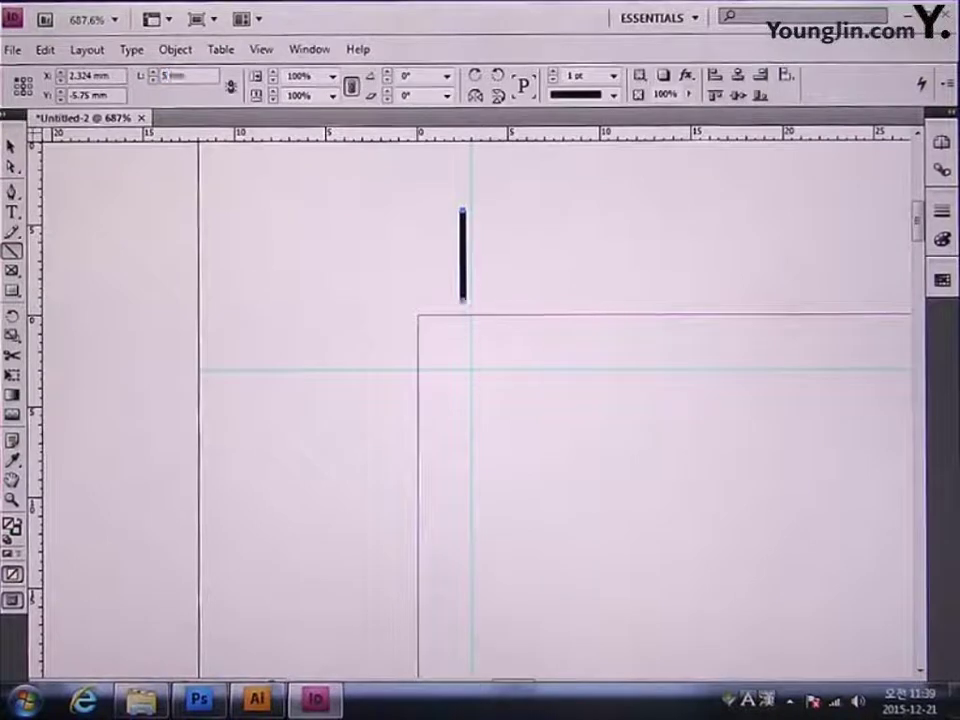
# Move the vertical line onto the vertical guide so its lower end meets the top margin, and deselect it.
pyautogui.click(11, 146)
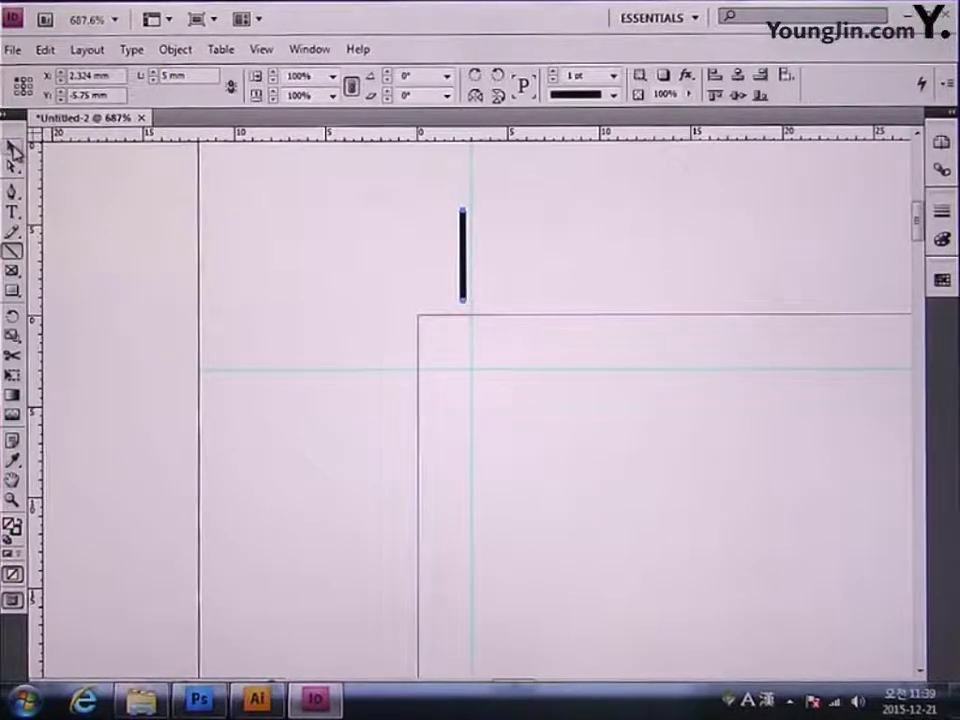
pyautogui.moveTo(463, 271)
pyautogui.mouseDown()
pyautogui.moveTo(469, 310)
pyautogui.moveTo(469, 286)
pyautogui.mouseUp()
pyautogui.click(410, 292)
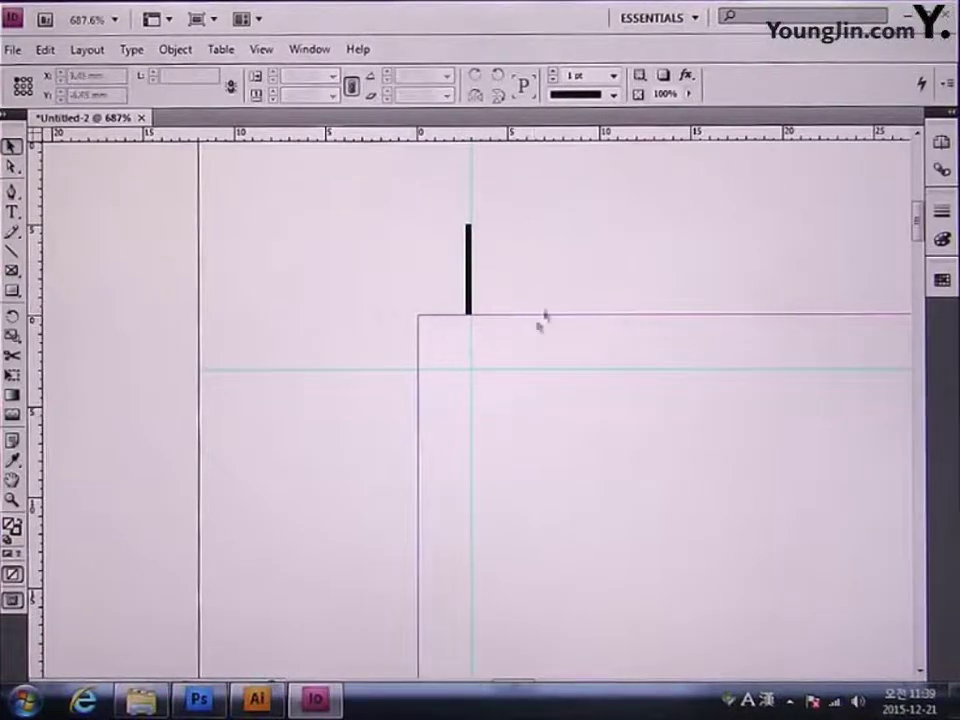
# Draw a horizontal line outside the left margin near the upper horizontal guide and set its length to 5 mm.
pyautogui.click(13, 251)
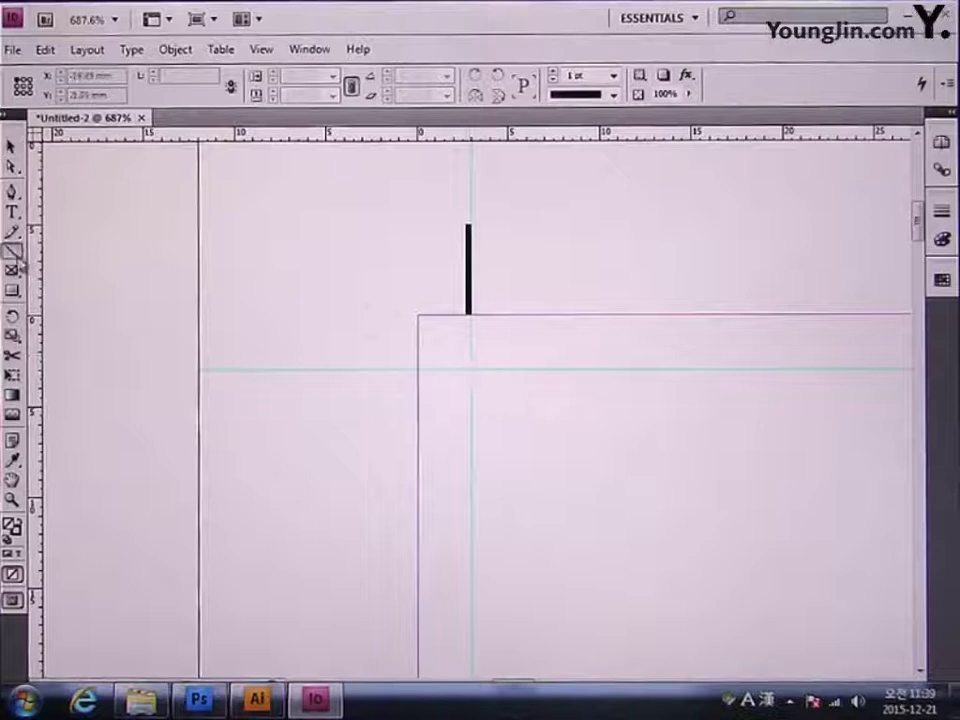
pyautogui.moveTo(300, 362); pyautogui.dragTo(405, 362)
pyautogui.tripleClick(204, 74)
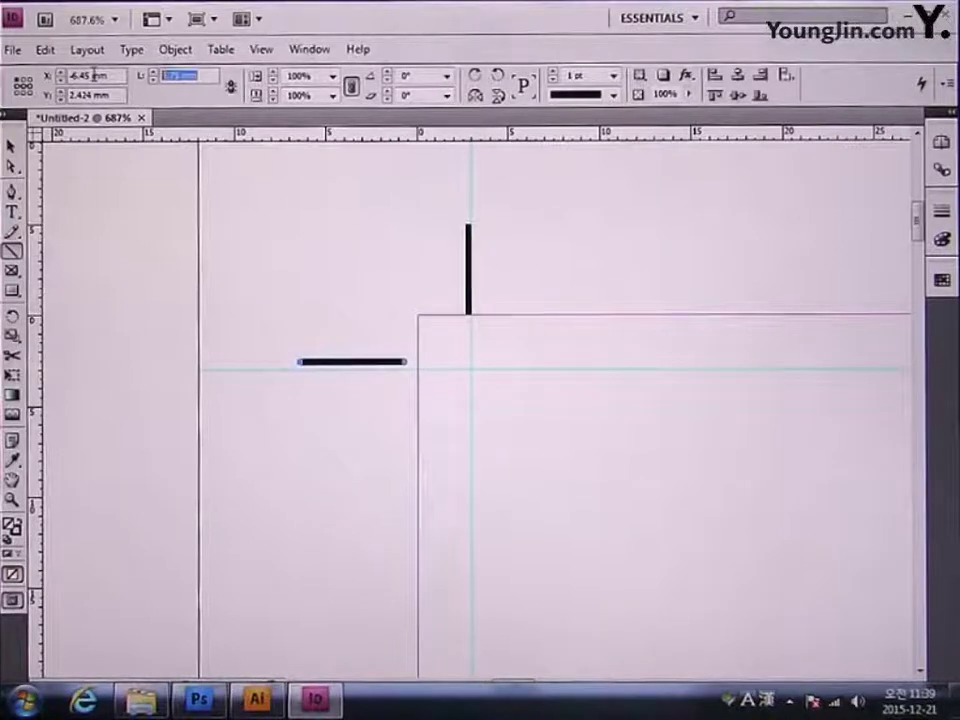
pyautogui.write('5')
pyautogui.press('Return')
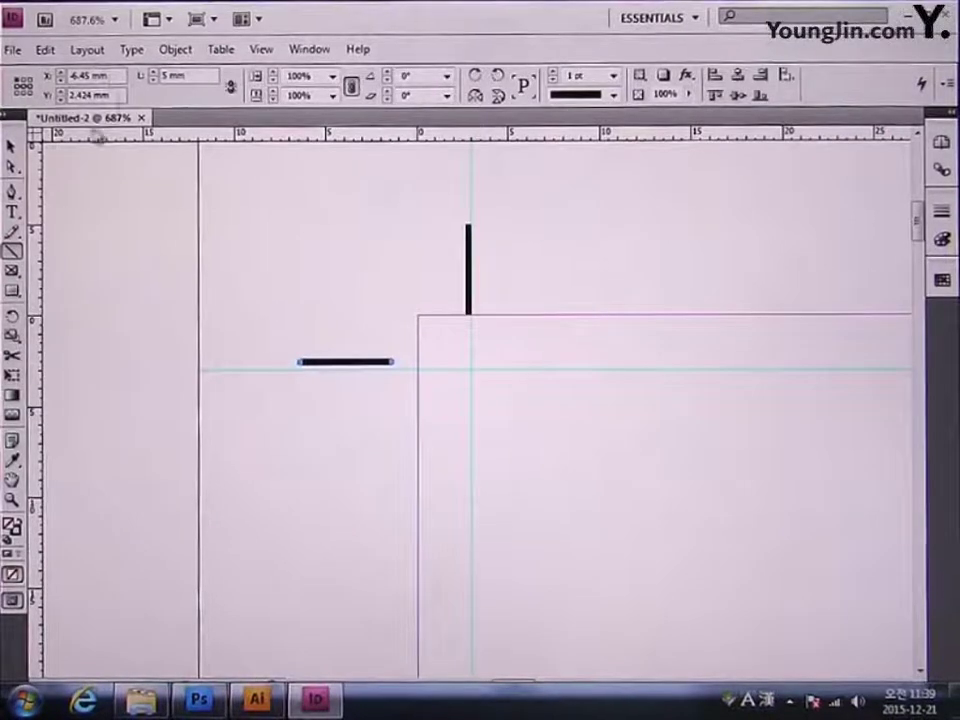
pyautogui.click(12, 146)
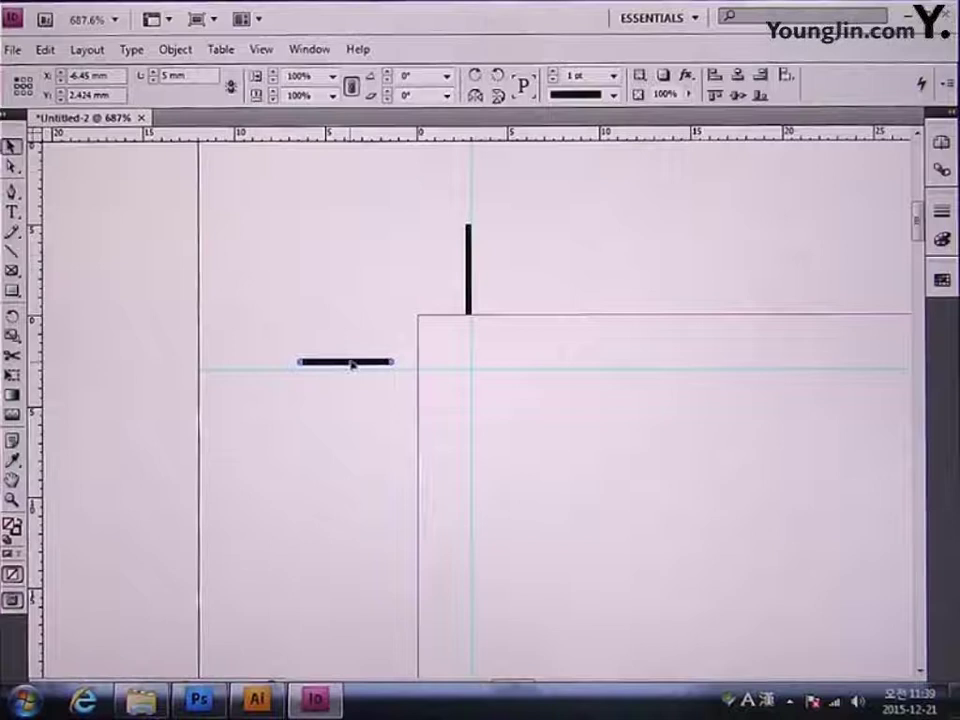
# Move the horizontal line onto the horizontal guide so its right end meets the left margin, and deselect it.
pyautogui.moveTo(351, 365); pyautogui.dragTo(397, 377)
pyautogui.click(429, 436)
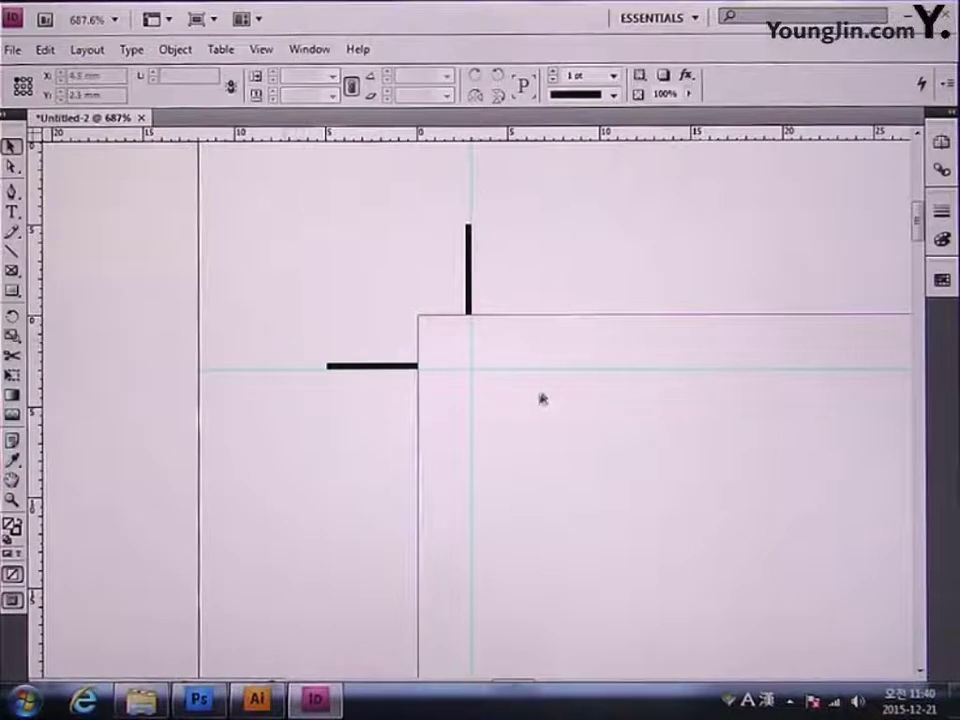
# Copy the horizontal and vertical crop lines together and paste them near the upper-right margin corner.
pyautogui.click(364, 366)
pyautogui.keyDown('shift'); pyautogui.click(469, 296); pyautogui.keyUp('shift')
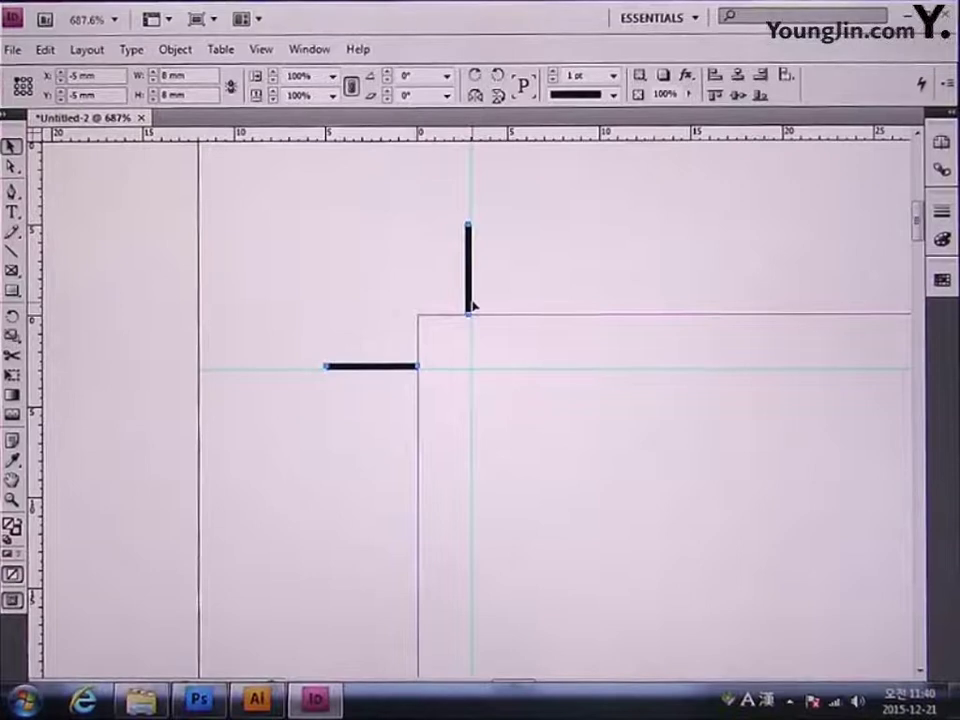
pyautogui.hotkey('ctrl', '0')
pyautogui.press('z')
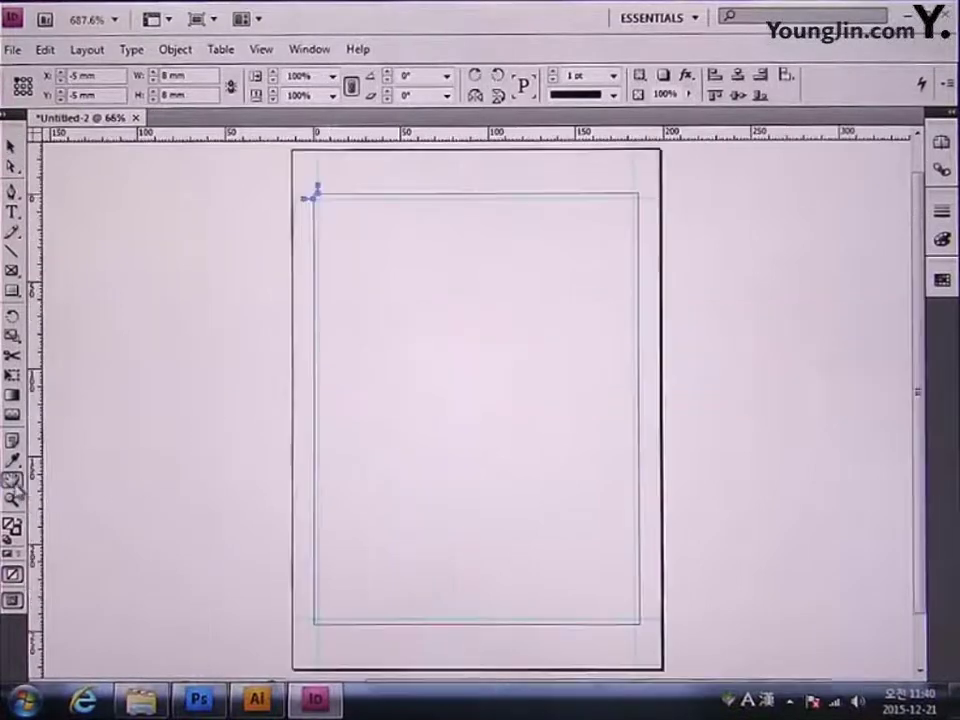
pyautogui.moveTo(619, 182); pyautogui.dragTo(666, 219)
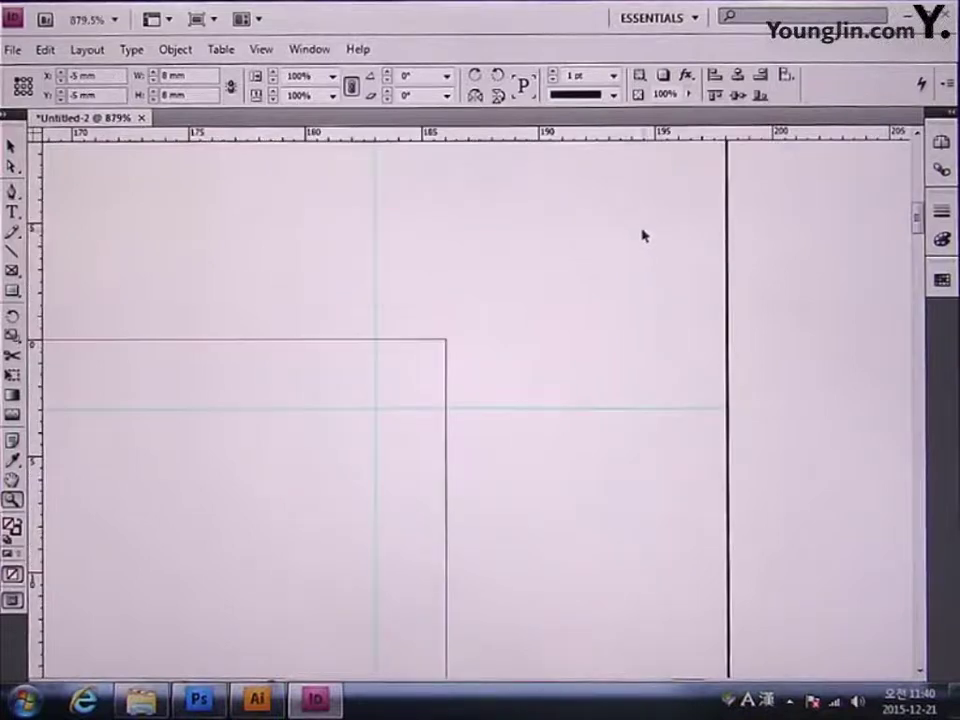
pyautogui.hotkey('ctrl', 'v')
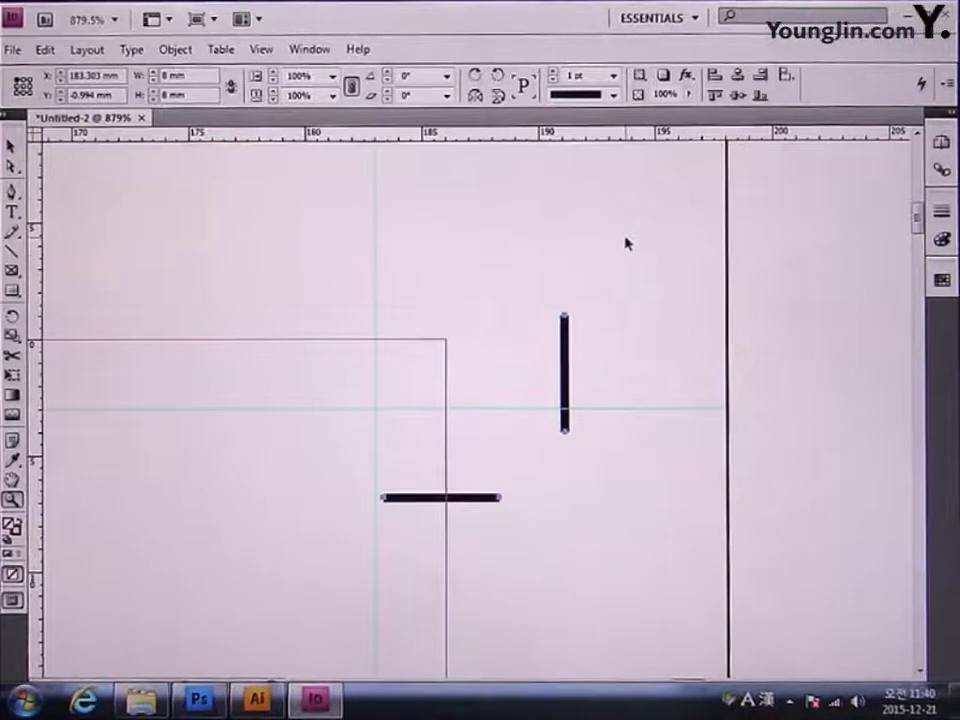
# Rotate the pasted line pair by -90° and move it onto the guides outside the upper-right margin corner.
pyautogui.click(447, 83)
pyautogui.click(436, 131)
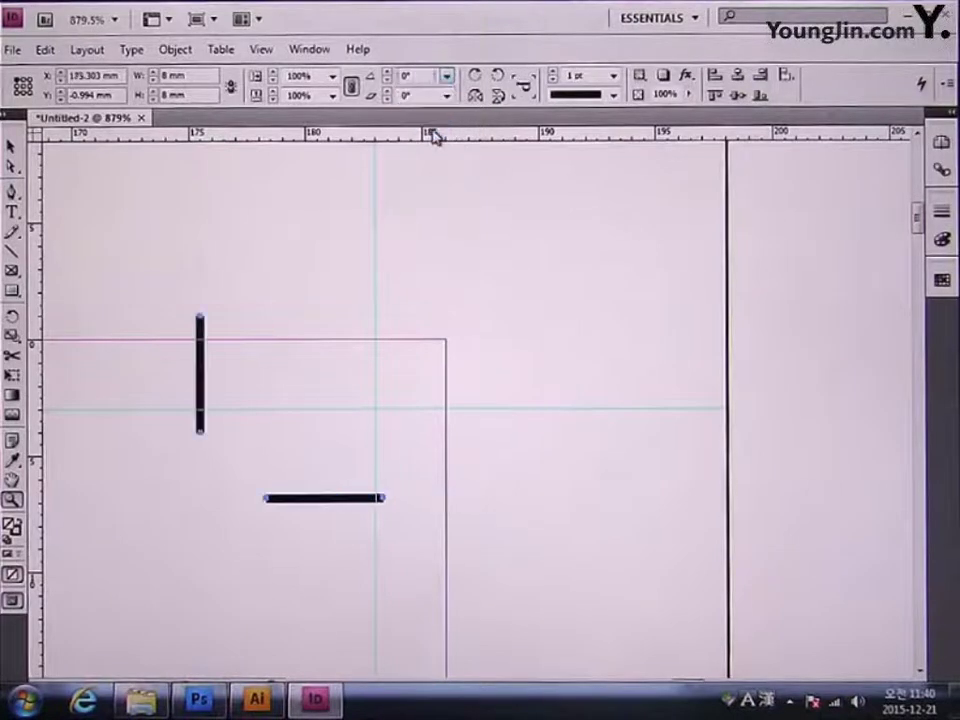
pyautogui.click(10, 145)
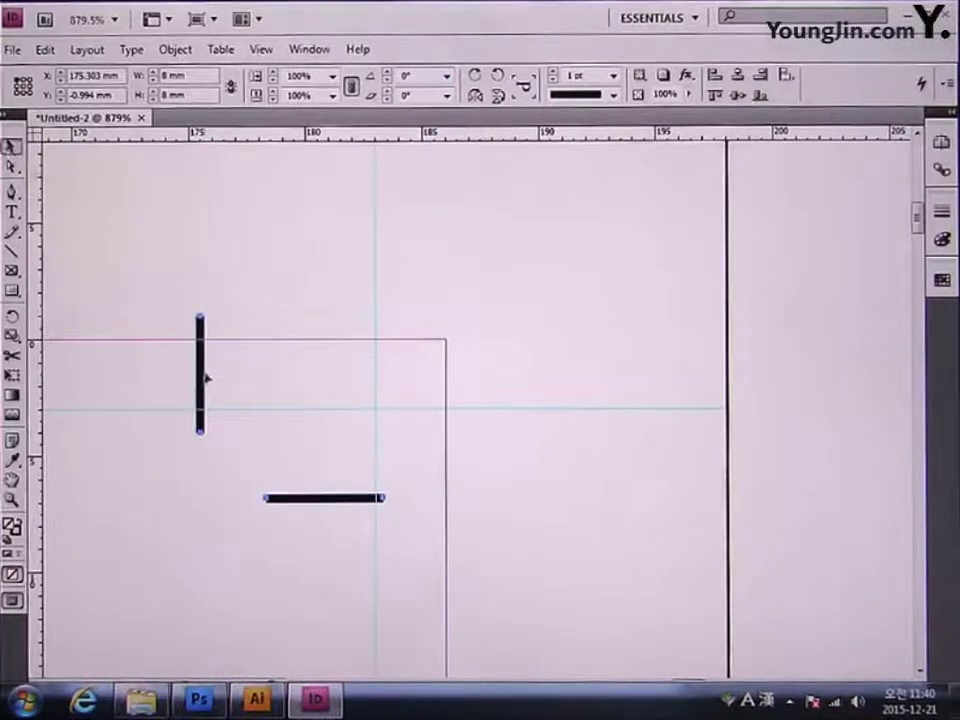
pyautogui.moveTo(207, 378); pyautogui.dragTo(387, 287)
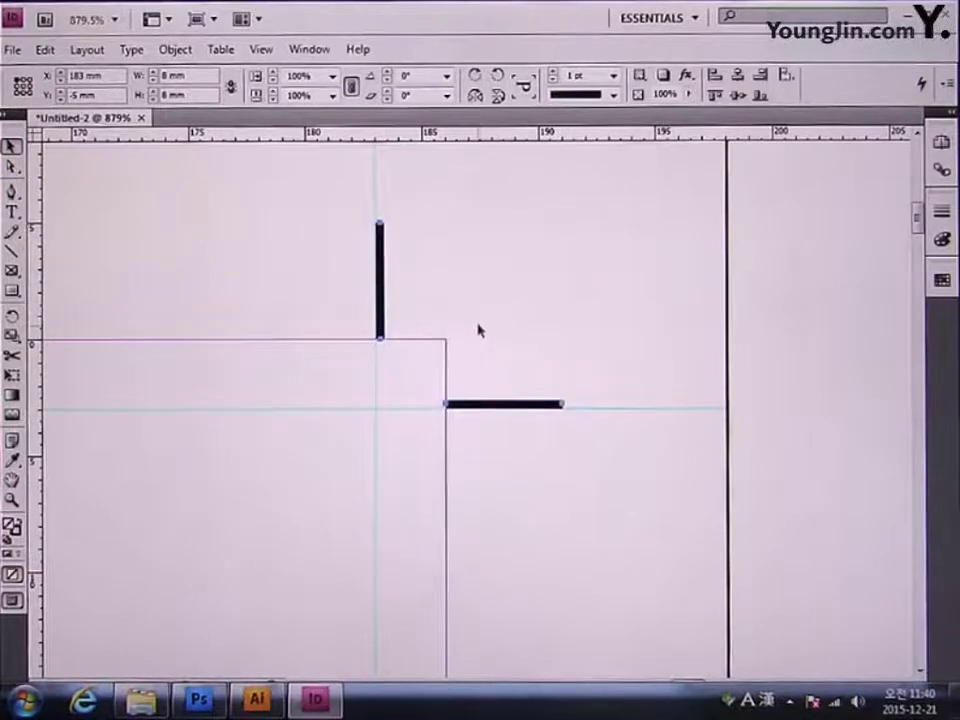
# Paste a copy of the crop line pair rotated 90° onto the guides outside the lower-left margin corner.
pyautogui.hotkey('ctrl', '0')
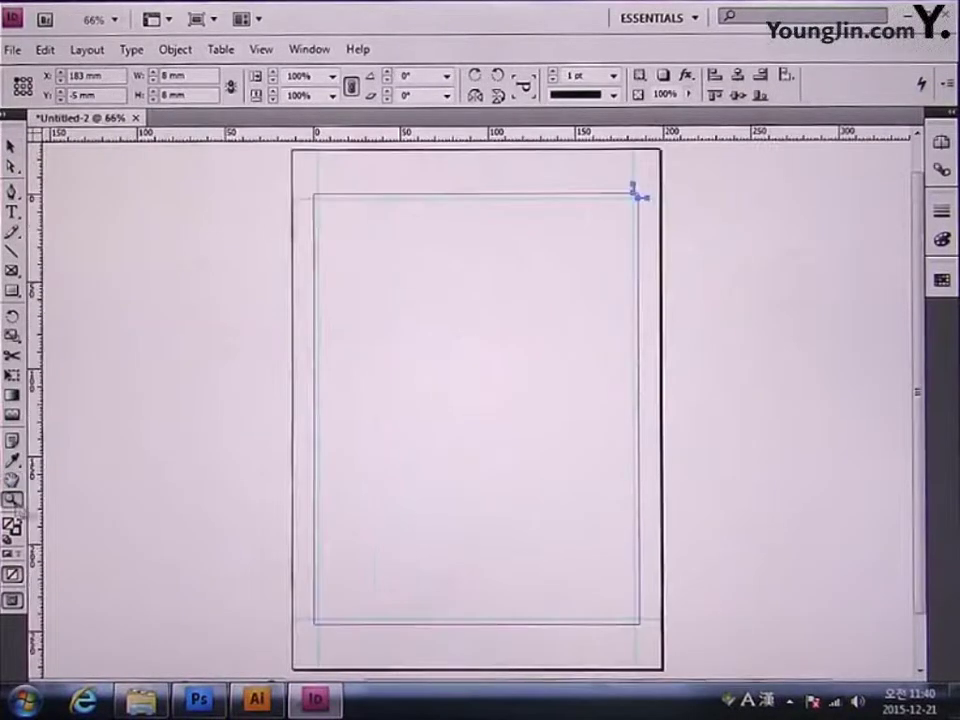
pyautogui.moveTo(297, 608); pyautogui.dragTo(332, 641)
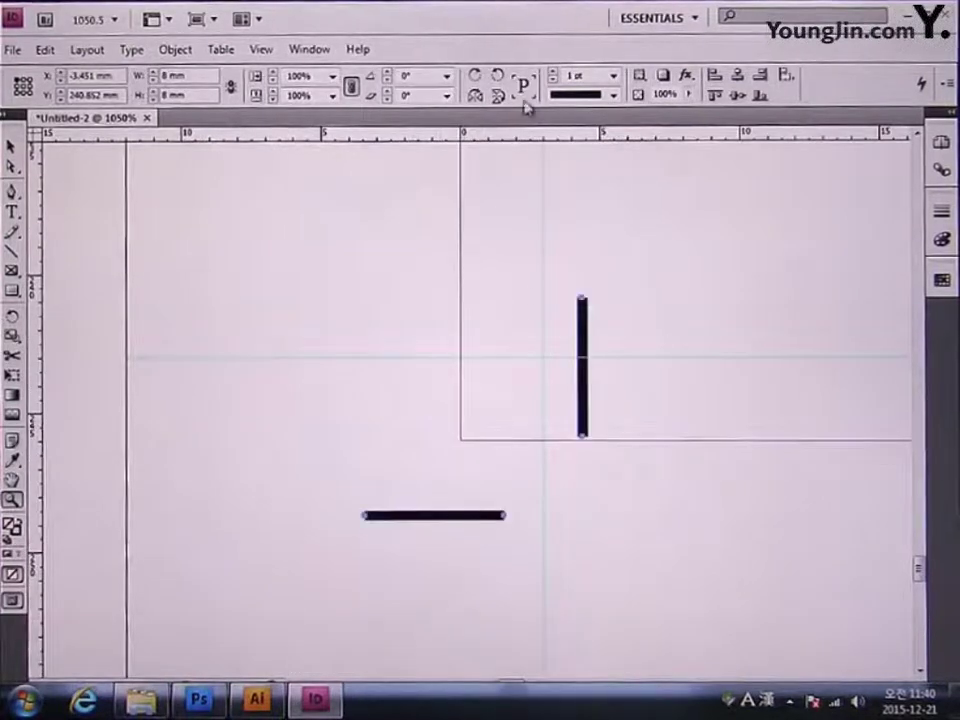
pyautogui.click(446, 76)
pyautogui.click(418, 220)
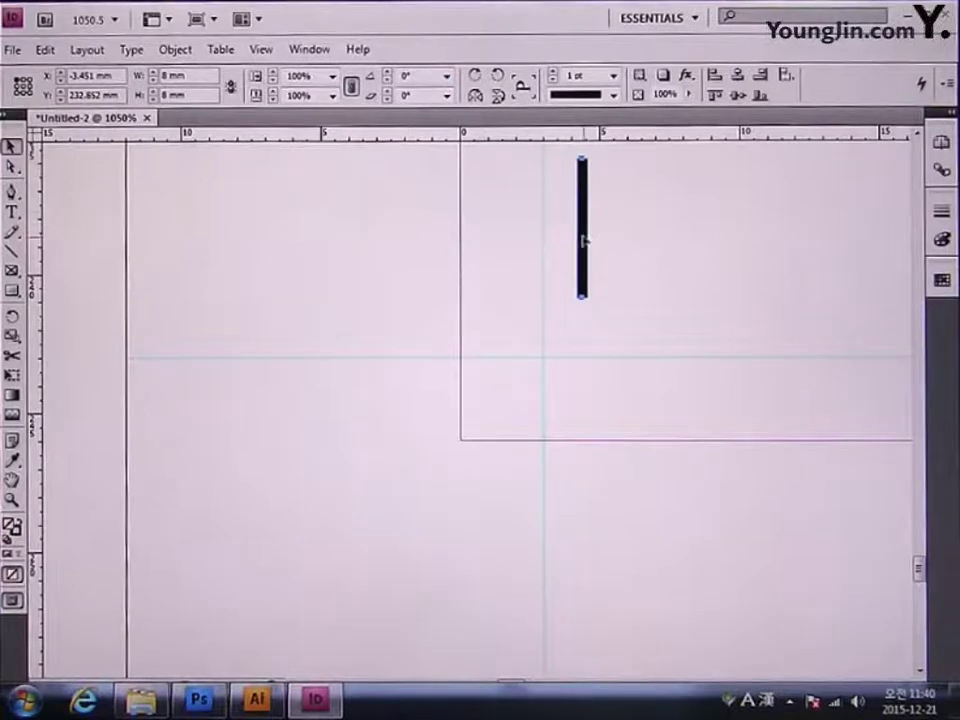
pyautogui.moveTo(584, 240); pyautogui.dragTo(540, 522)
# Paste a copy of the crop line pair, rotated by -90° twice, onto the guides outside the lower-right margin corner, and deselect it.
pyautogui.hotkey('ctrl', '0')
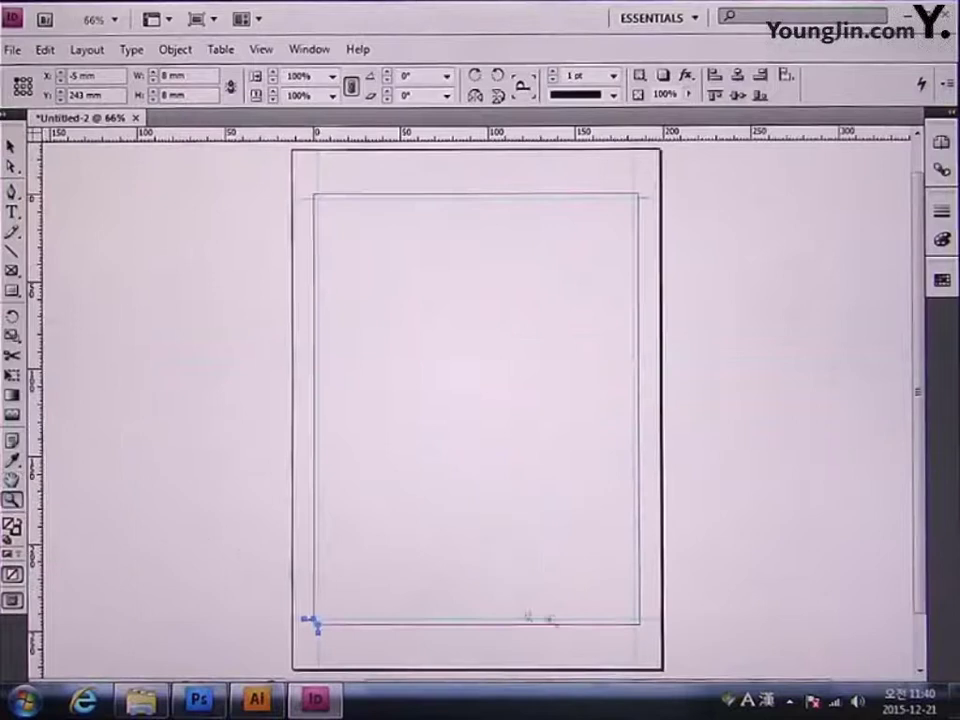
pyautogui.moveTo(613, 604); pyautogui.dragTo(662, 640)
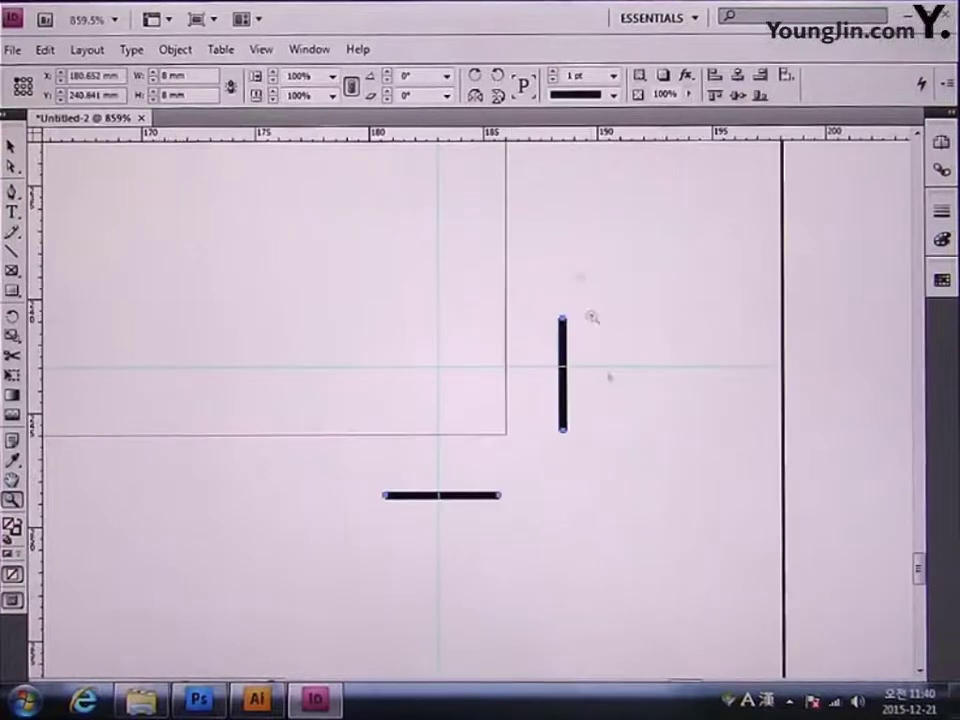
pyautogui.click(446, 76)
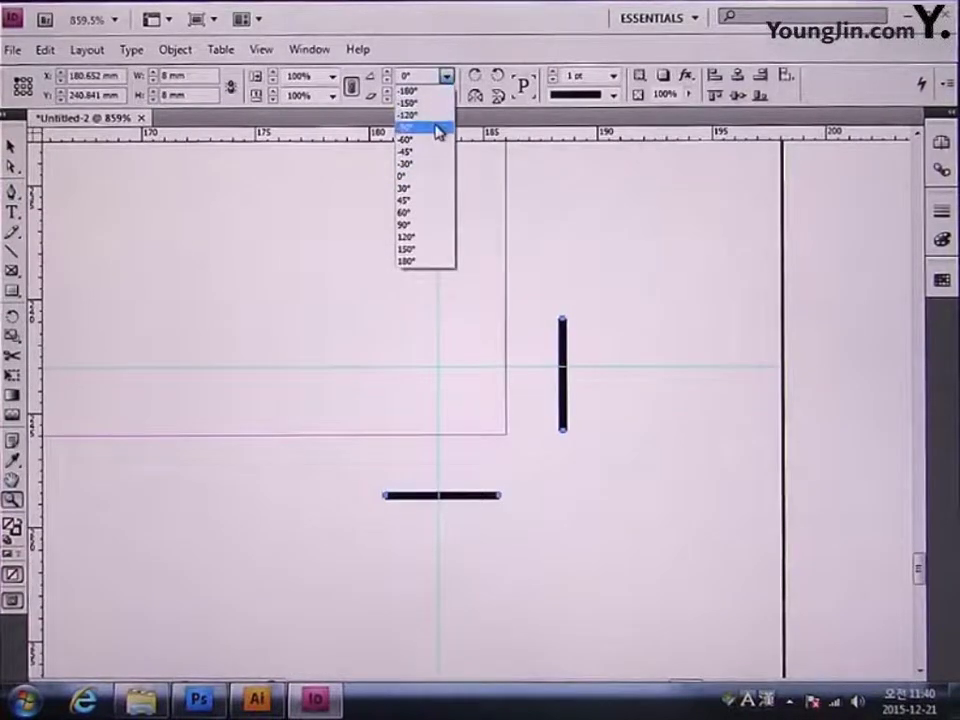
pyautogui.click(436, 128)
pyautogui.click(446, 76)
pyautogui.click(436, 128)
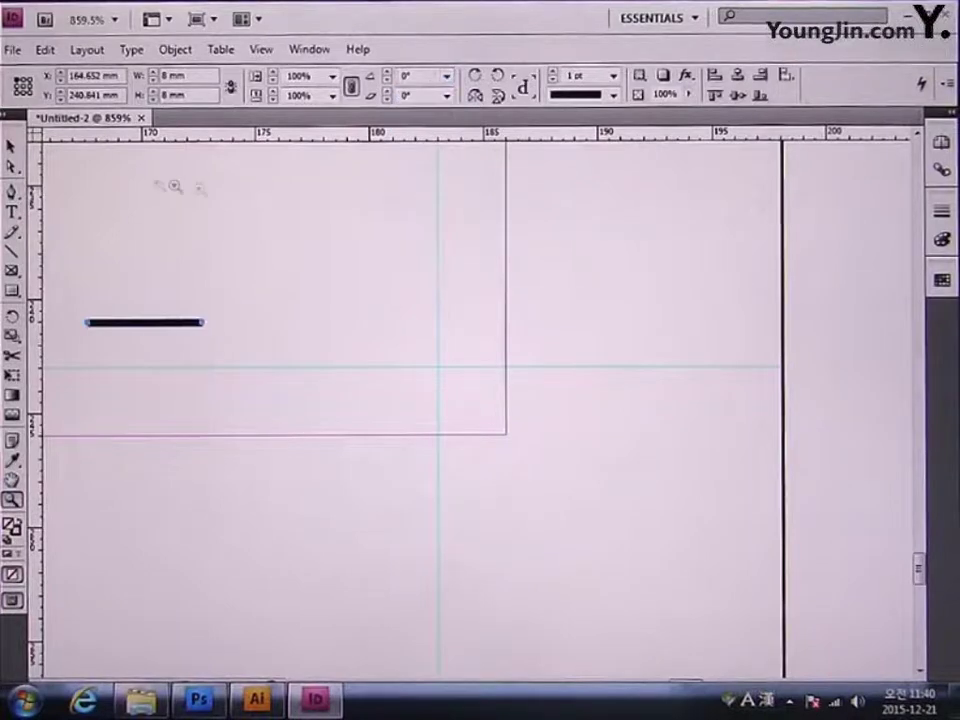
pyautogui.click(12, 145)
pyautogui.moveTo(165, 322); pyautogui.dragTo(584, 375)
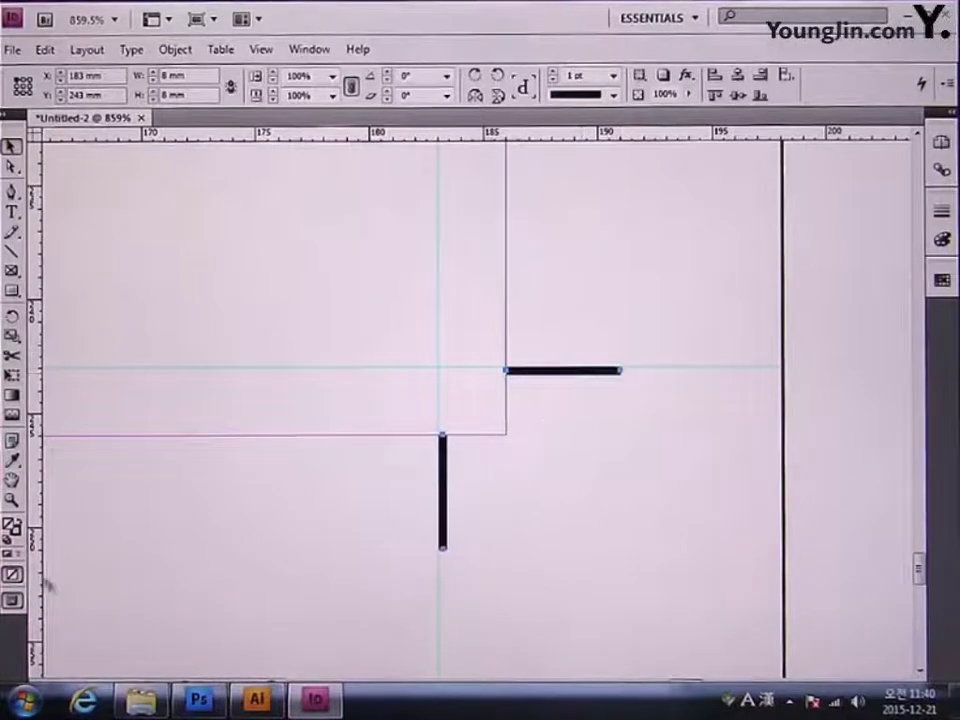
pyautogui.doubleClick(13, 481)
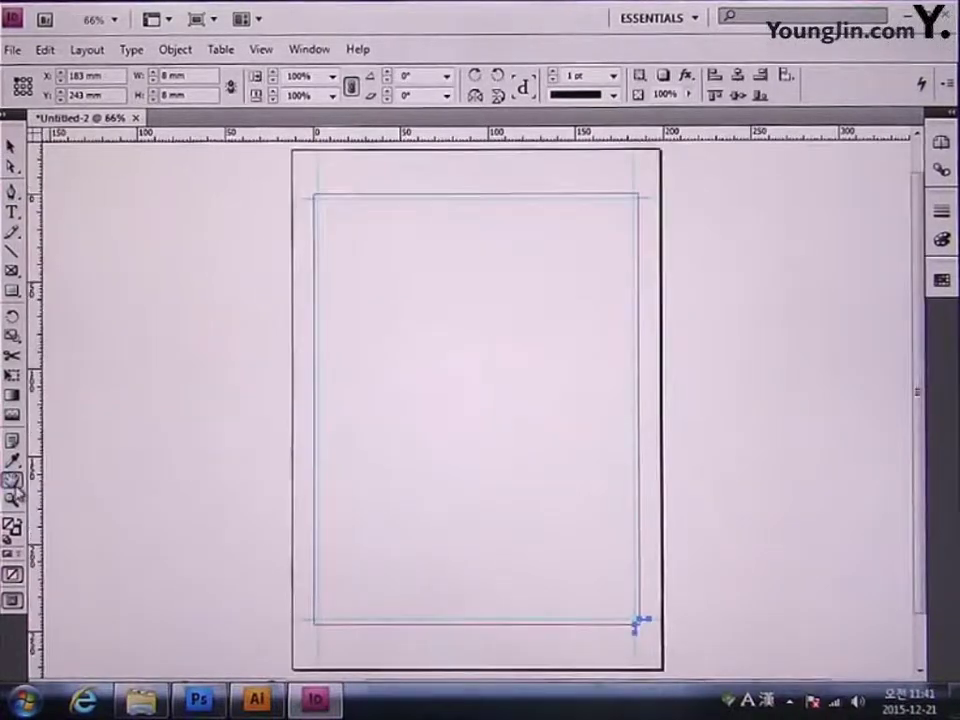
pyautogui.click(11, 146)
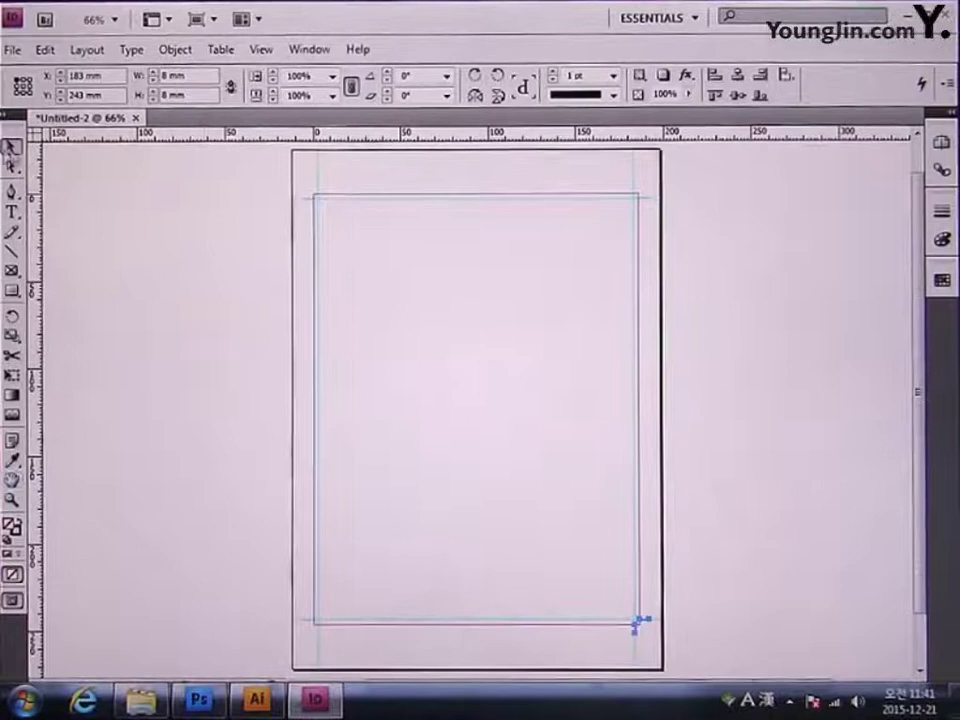
pyautogui.click(128, 210)
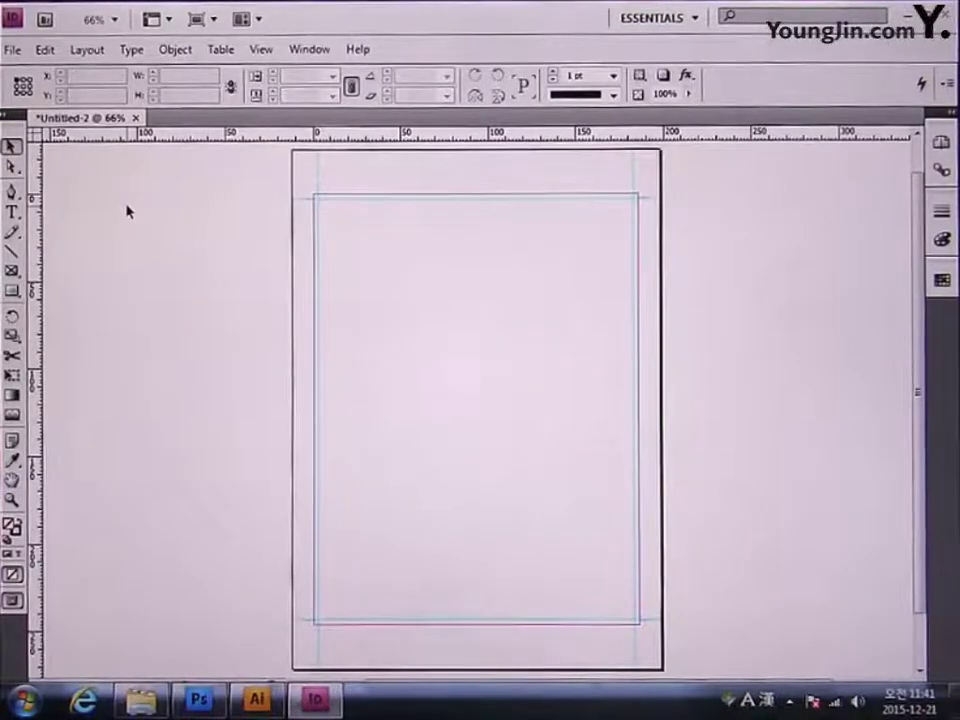
# Place the poster image 01 from the 작업 folder at the upper-left corner of the margin area.
pyautogui.click(14, 51)
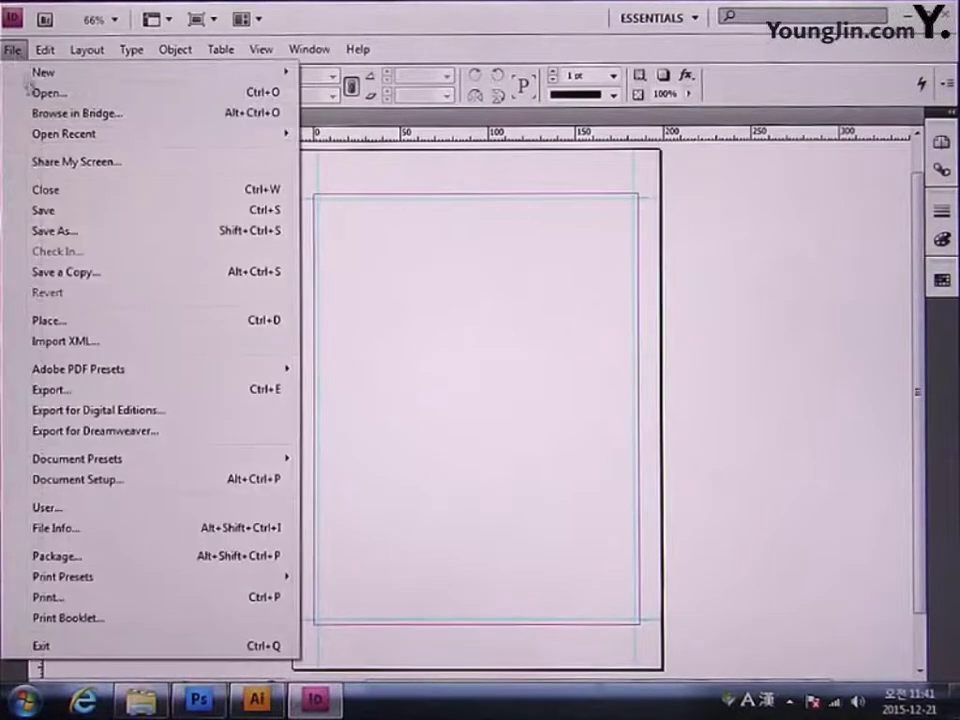
pyautogui.click(58, 319)
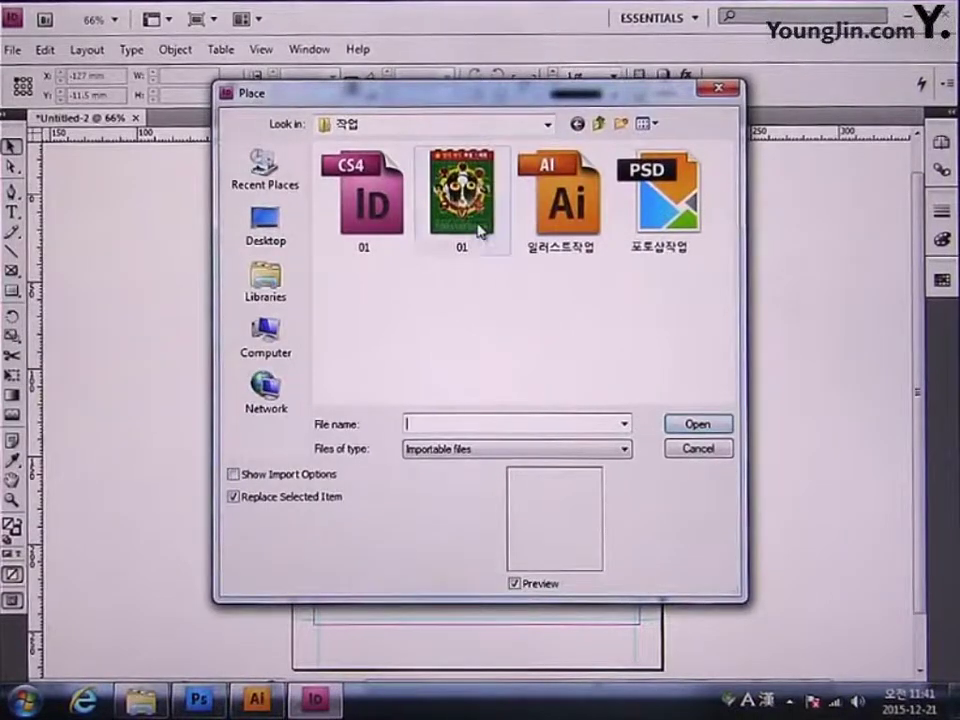
pyautogui.click(479, 223)
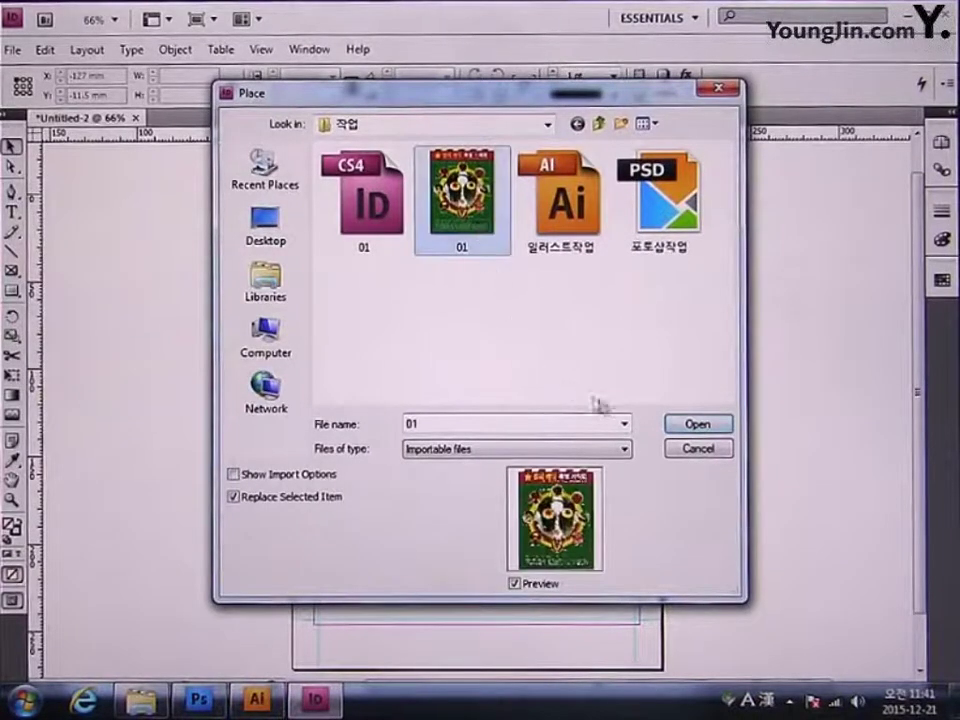
pyautogui.click(698, 425)
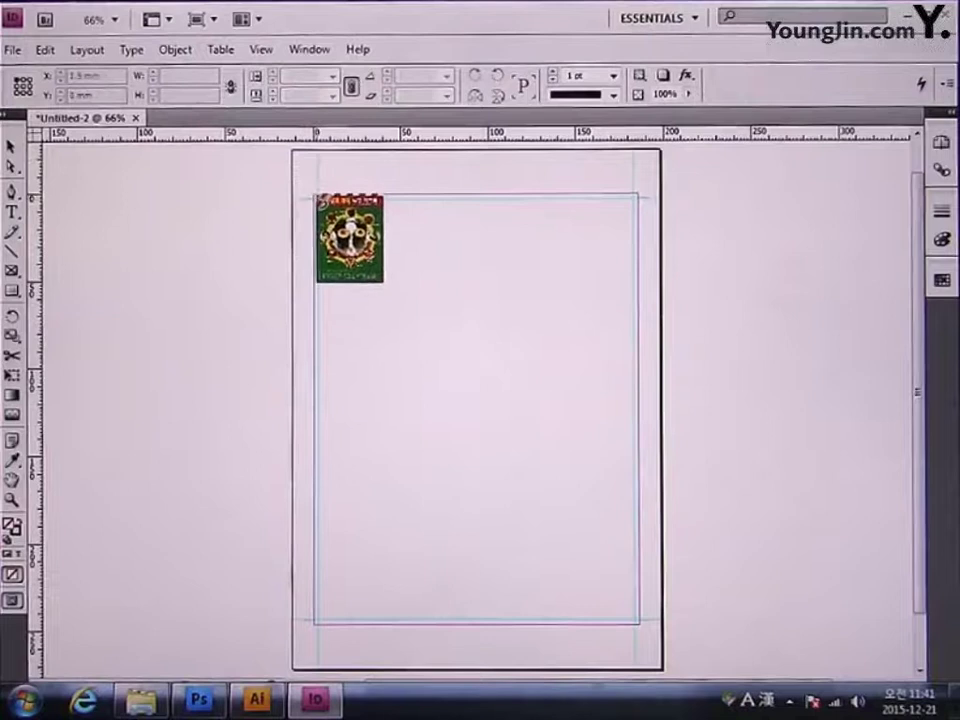
pyautogui.click(314, 195)
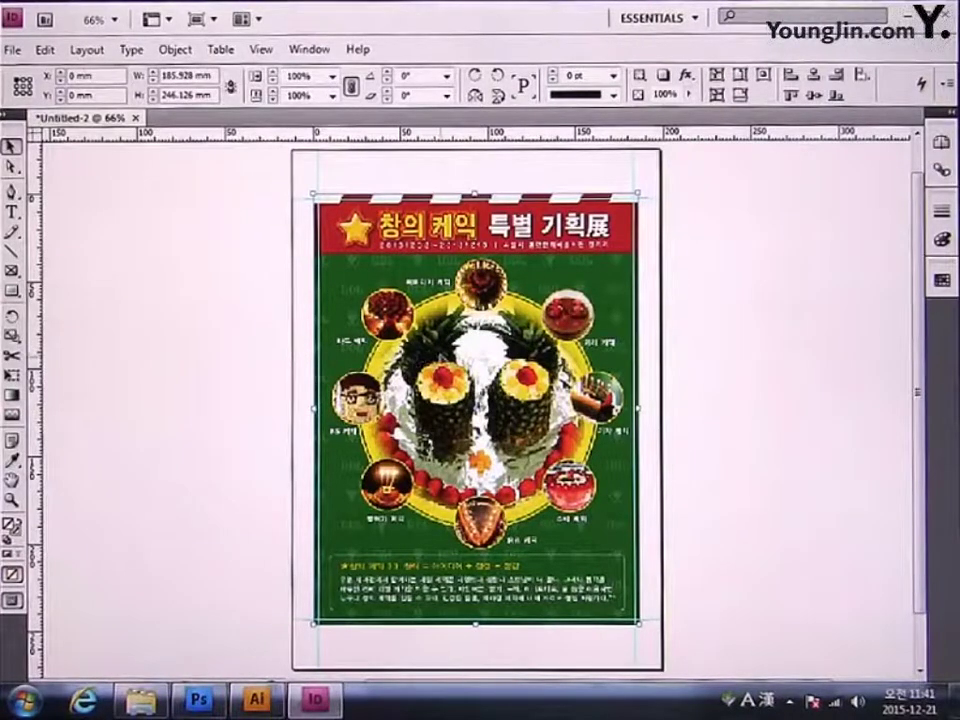
# Set the placed poster image's display performance to High Quality Display.
pyautogui.rightClick(440, 356)
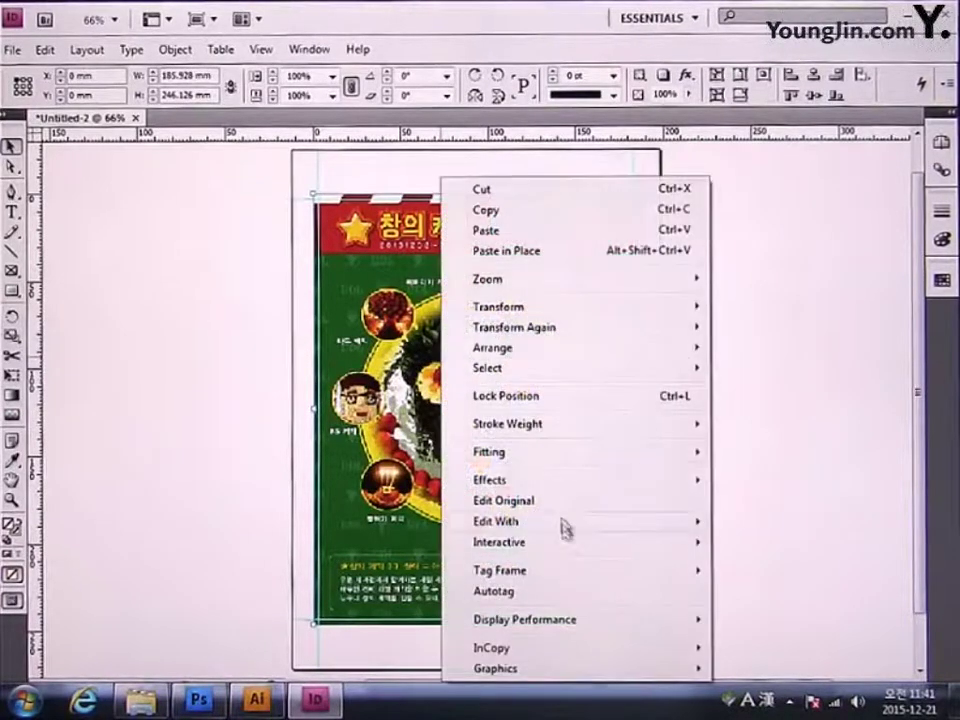
pyautogui.moveTo(570, 626)
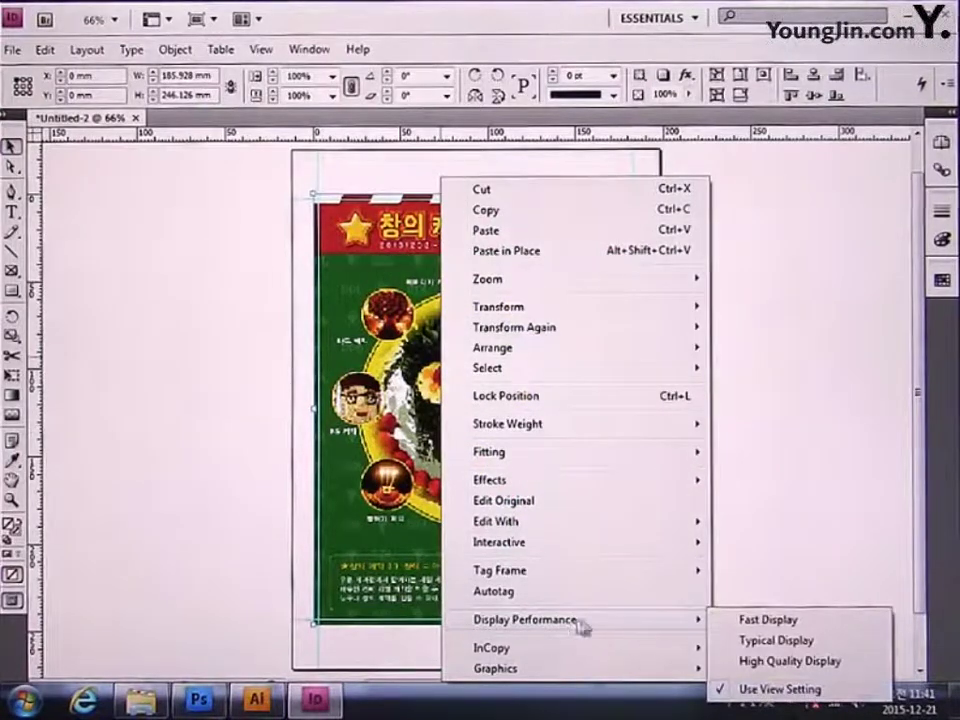
pyautogui.click(790, 662)
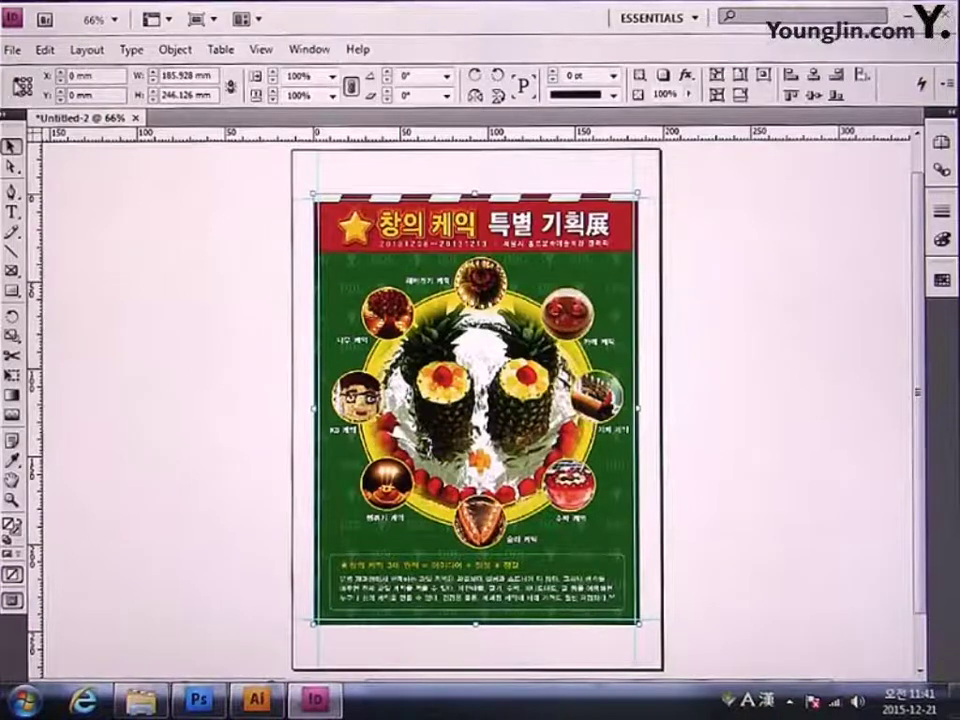
# Set the poster image frame's X and Y to 0 mm, its width to 186 mm and its height to 246 mm.
pyautogui.doubleClick(80, 75)
pyautogui.write('0')
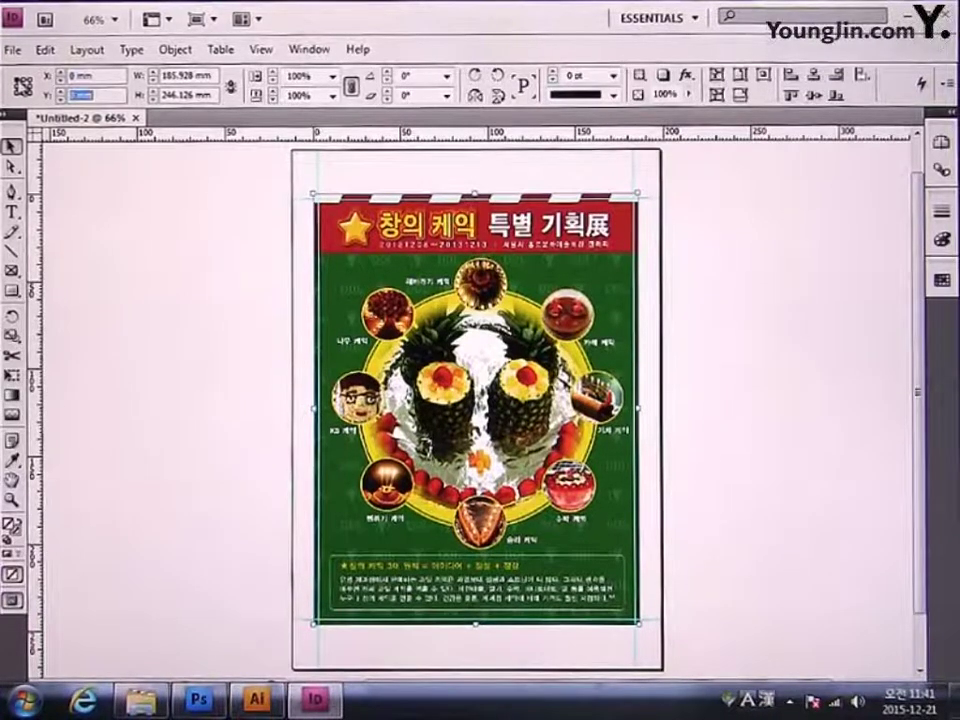
pyautogui.press('Tab')
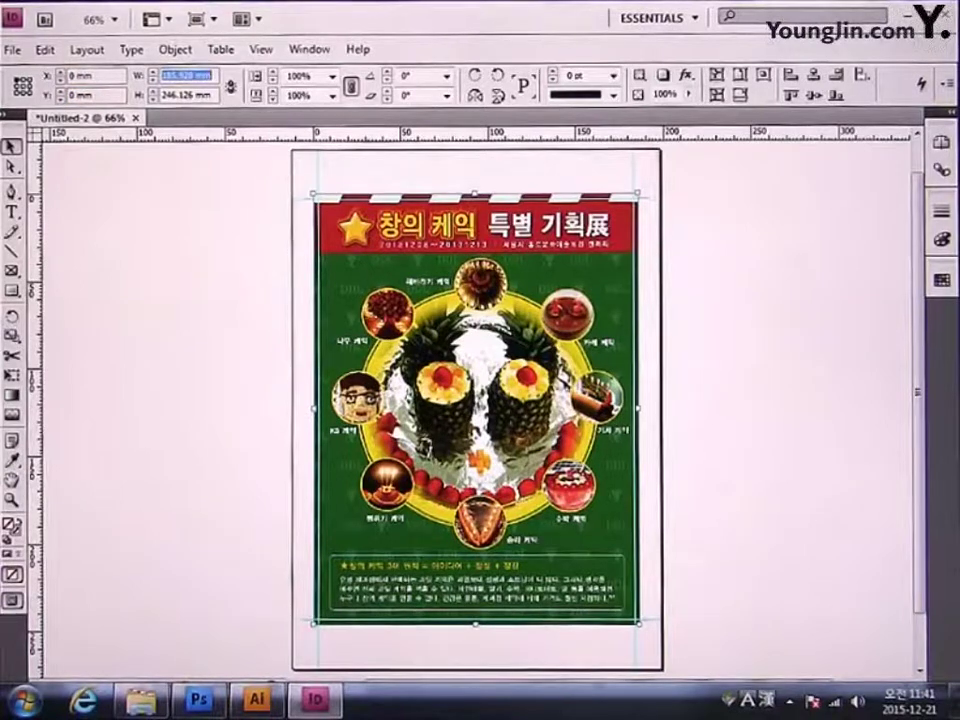
pyautogui.write('186')
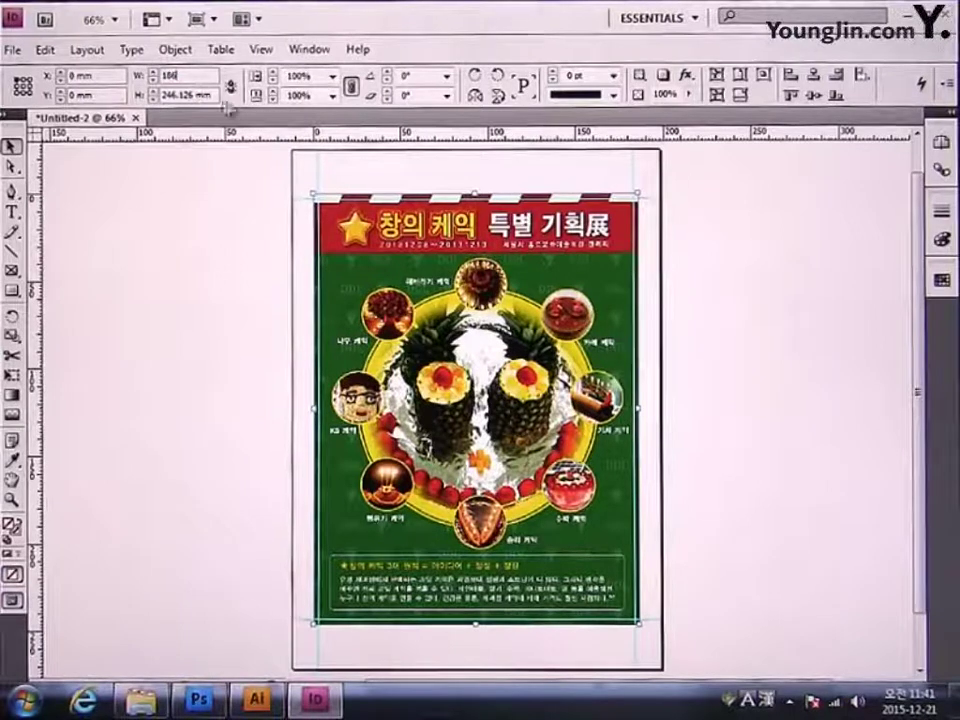
pyautogui.press('Tab')
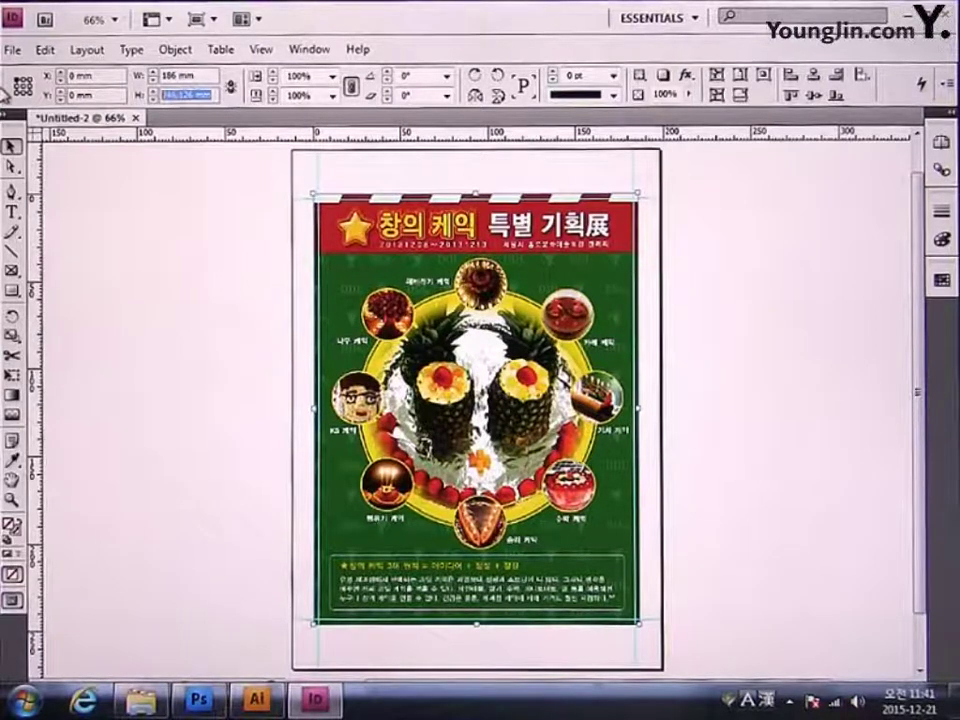
pyautogui.write('2')
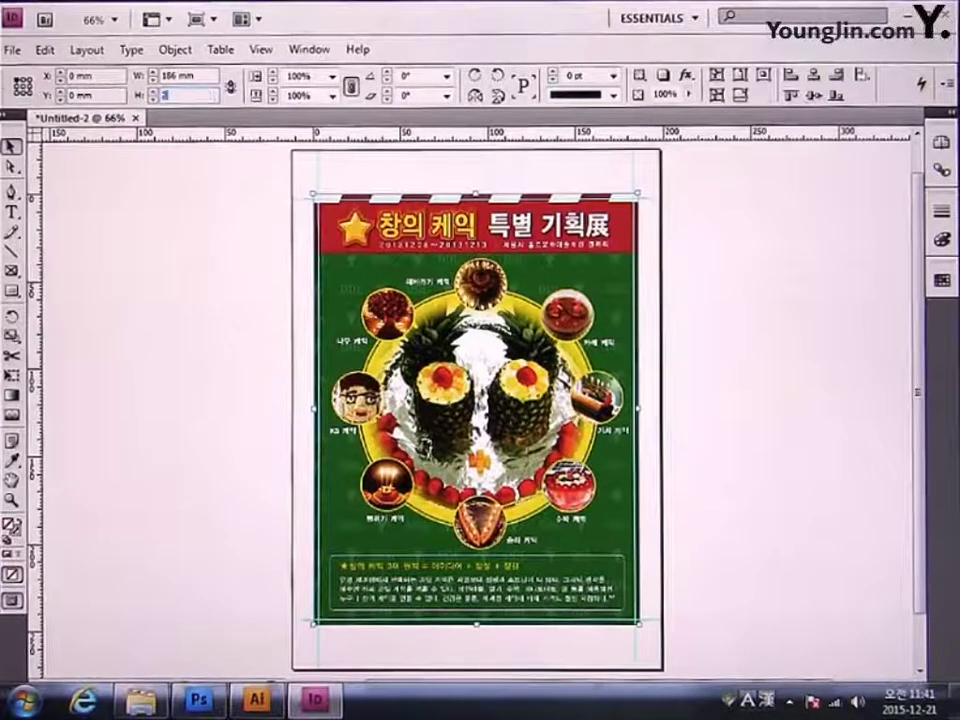
pyautogui.write('46')
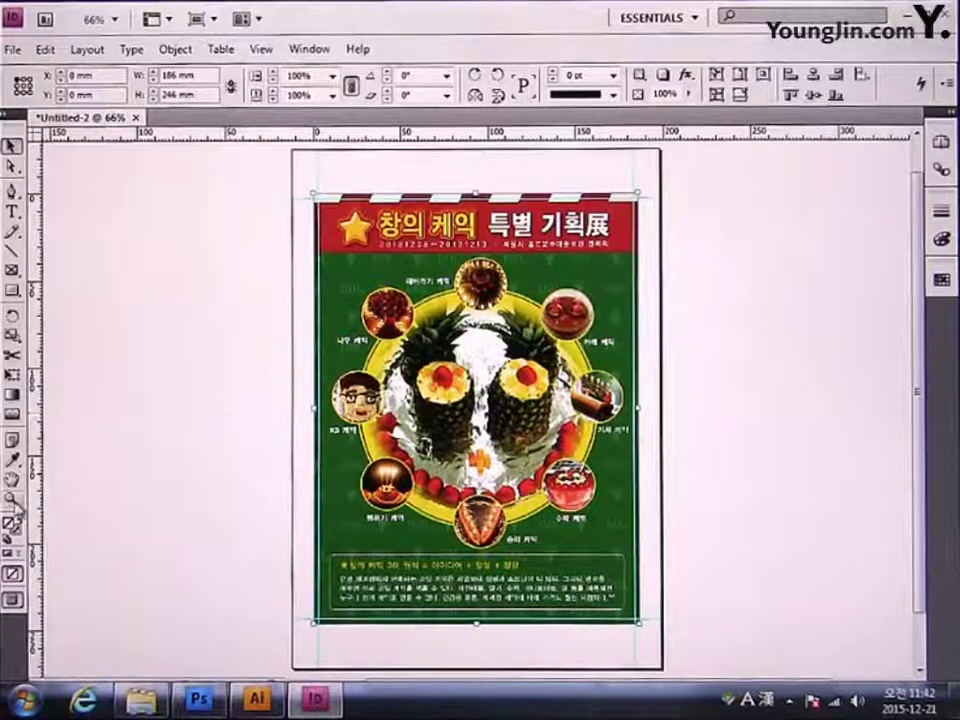
# Create a text frame about 5 mm wide just right of the lower-left vertical crop mark, below the poster, containing 01.
pyautogui.click(12, 498)
pyautogui.moveTo(289, 609); pyautogui.dragTo(341, 640)
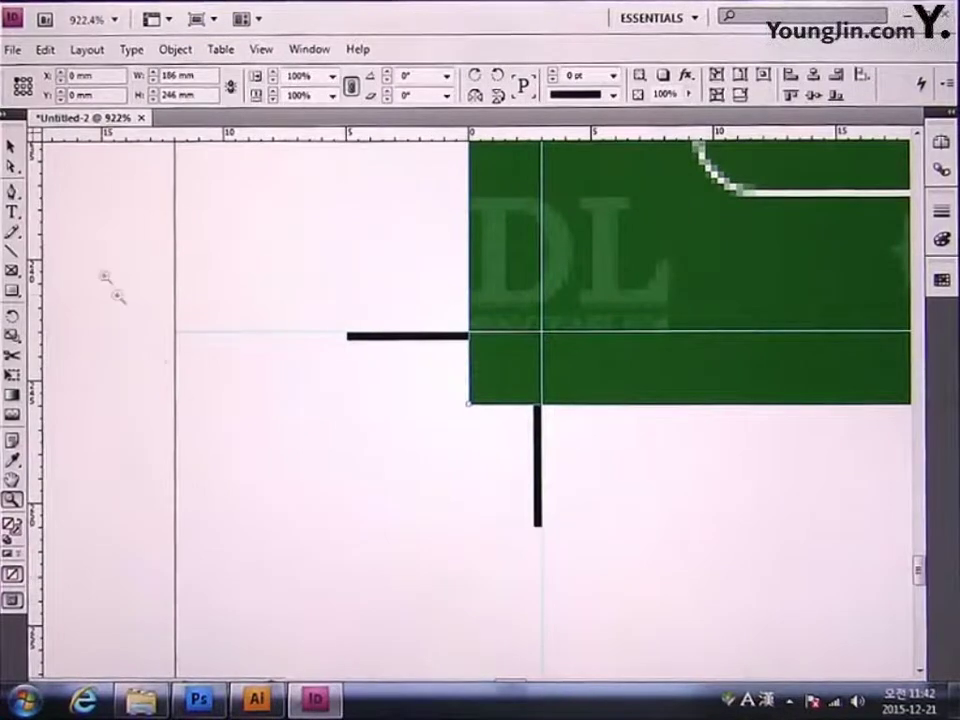
pyautogui.click(12, 211)
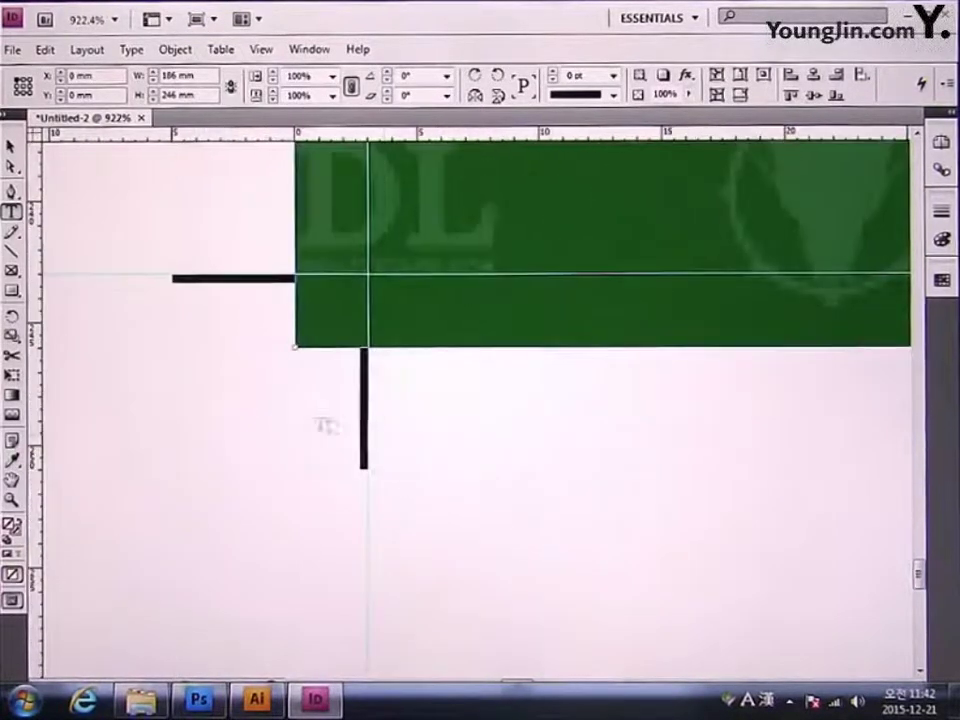
pyautogui.moveTo(387, 392); pyautogui.dragTo(492, 471)
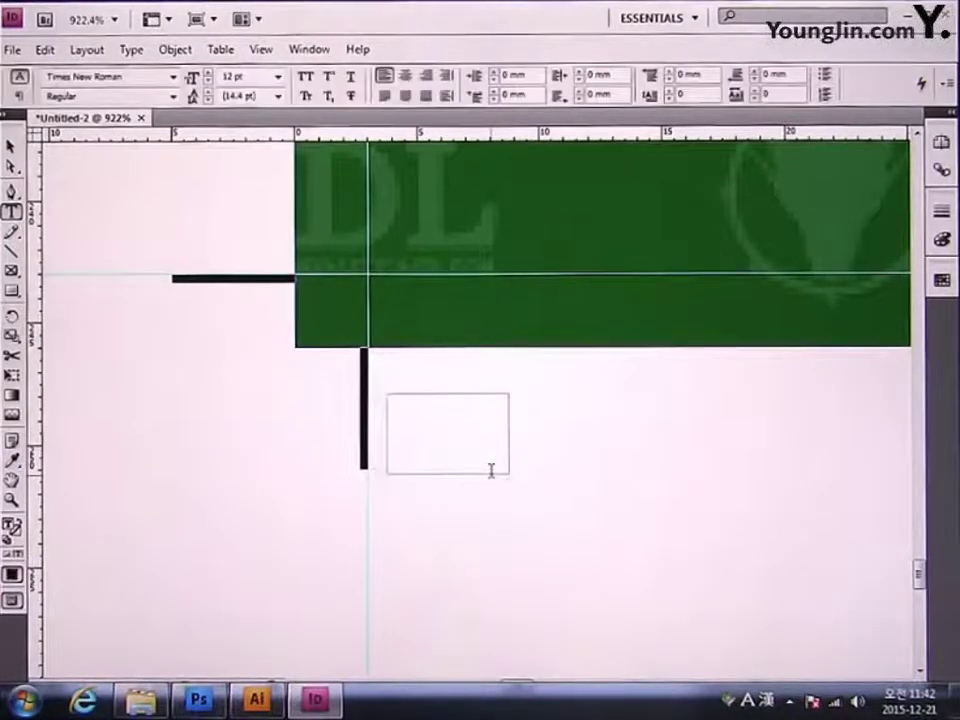
pyautogui.write('01')
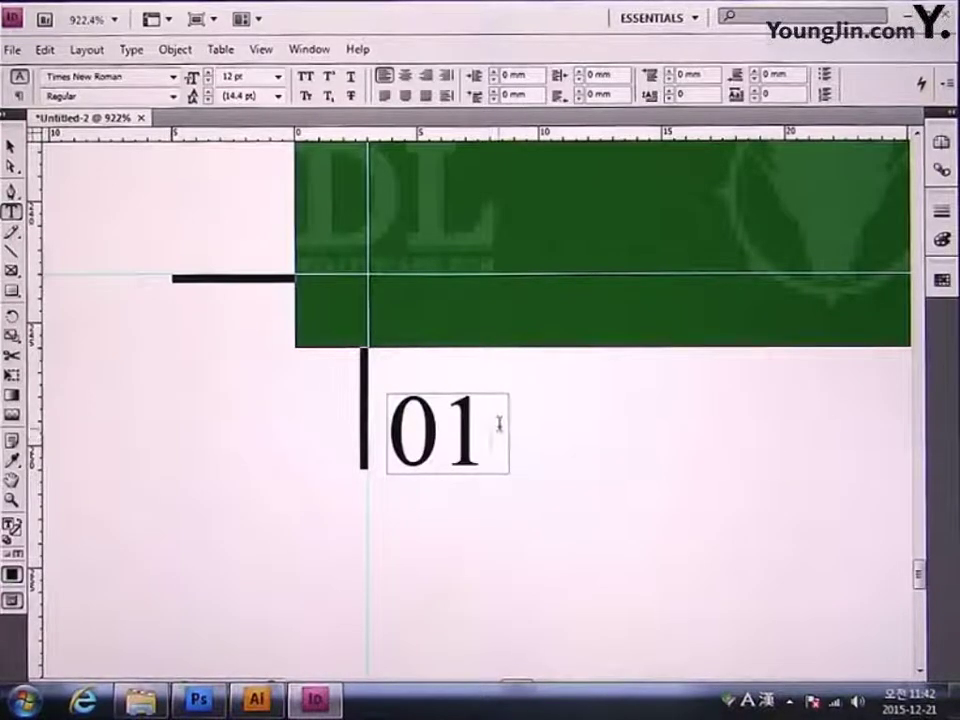
# Set the 01 text to the Dotum font at 10 pt.
pyautogui.moveTo(486, 424); pyautogui.dragTo(406, 421)
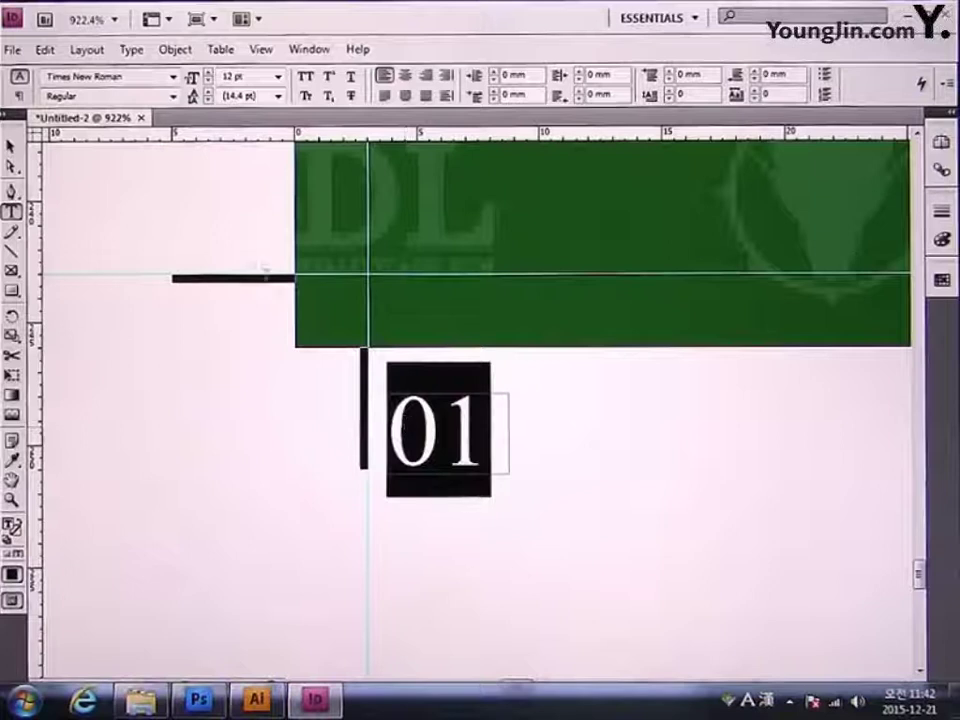
pyautogui.click(173, 77)
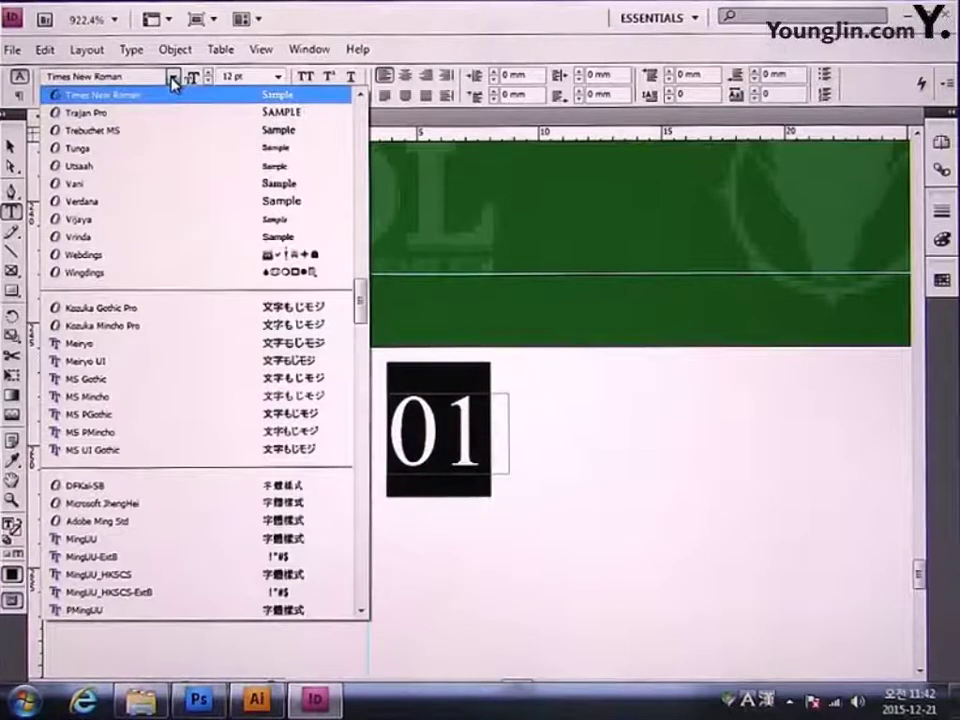
pyautogui.moveTo(360, 309); pyautogui.dragTo(335, 373)
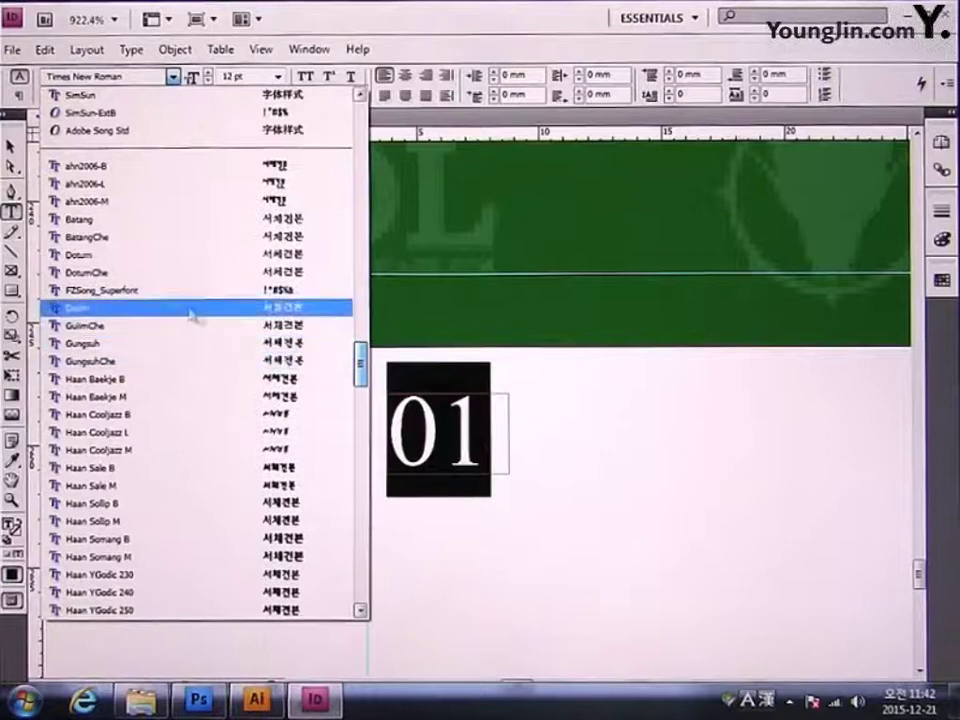
pyautogui.click(120, 256)
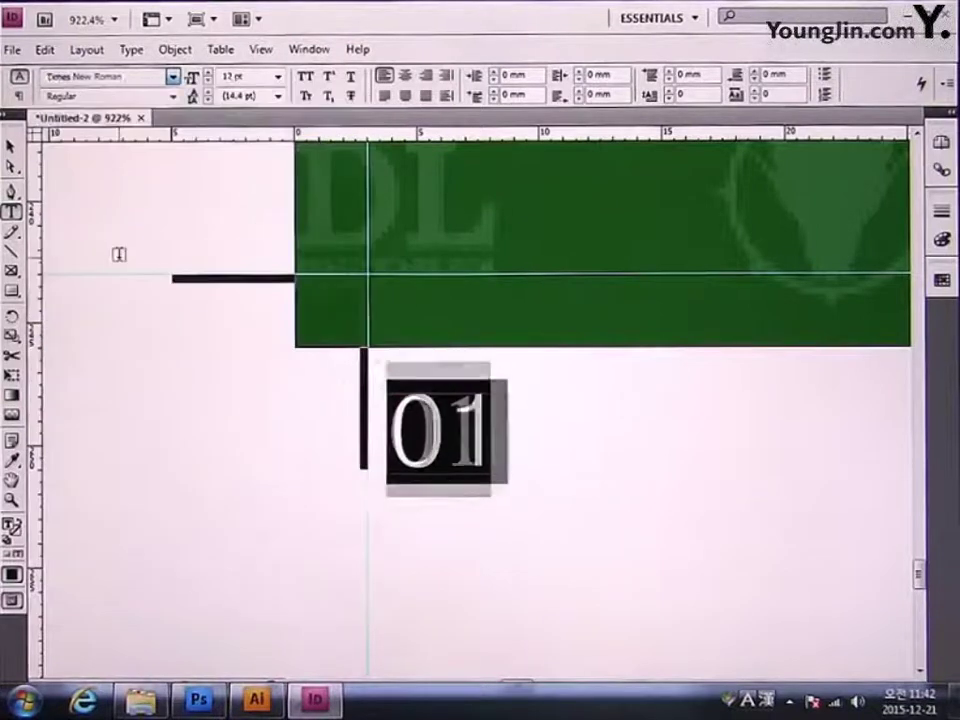
pyautogui.doubleClick(230, 77)
pyautogui.write('10')
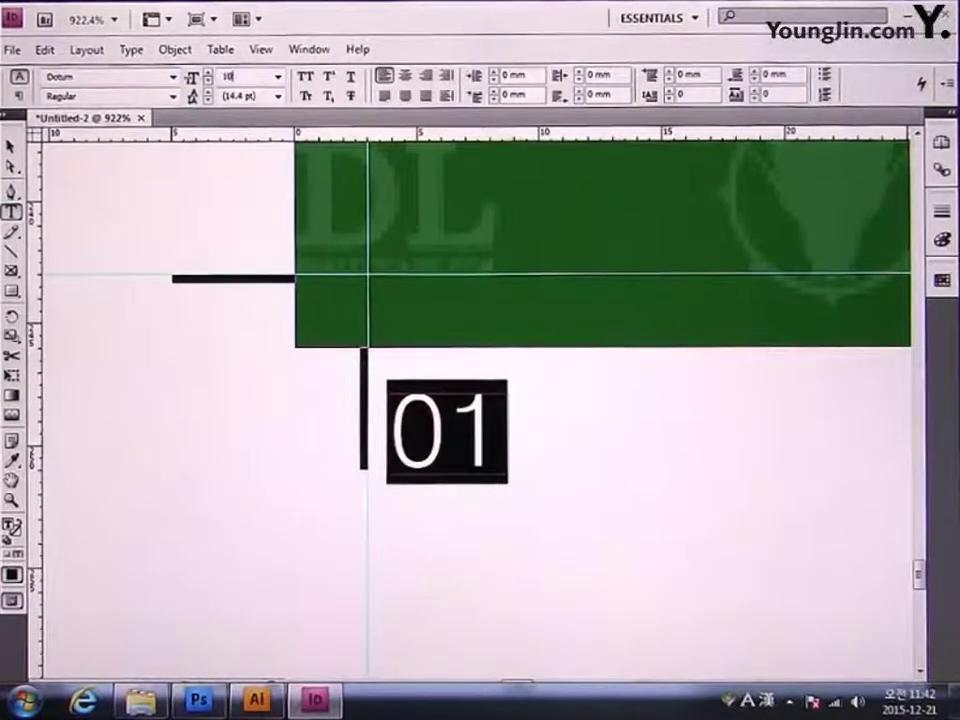
pyautogui.press('Return')
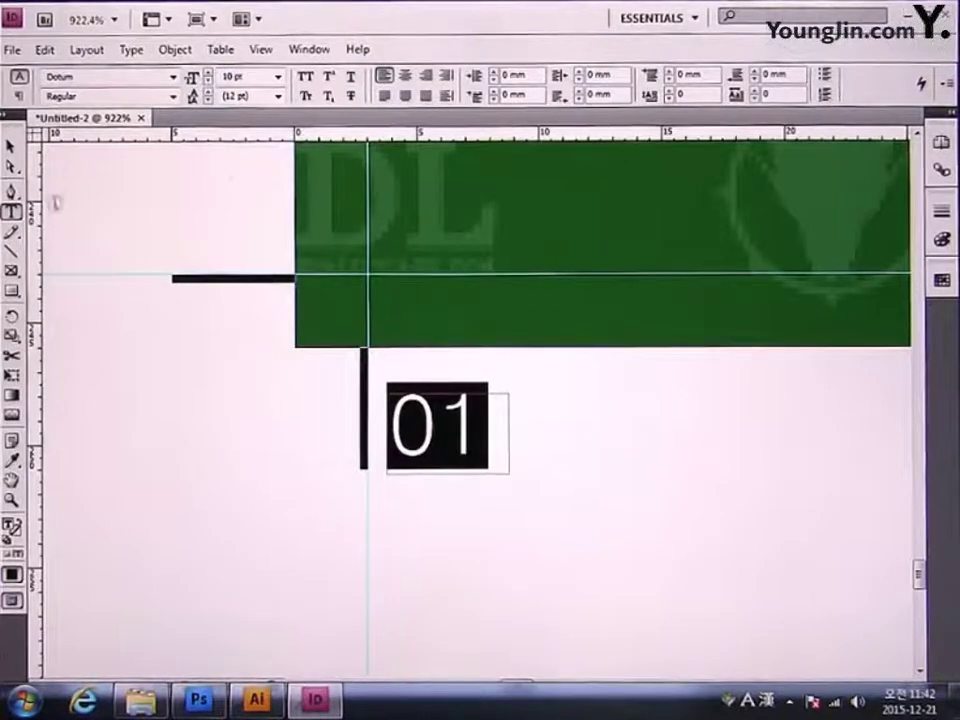
# Reduce the 01 text frame to about 2.7 mm high and position it beside the lower-left vertical crop mark.
pyautogui.click(10, 146)
pyautogui.moveTo(448, 473); pyautogui.dragTo(466, 444)
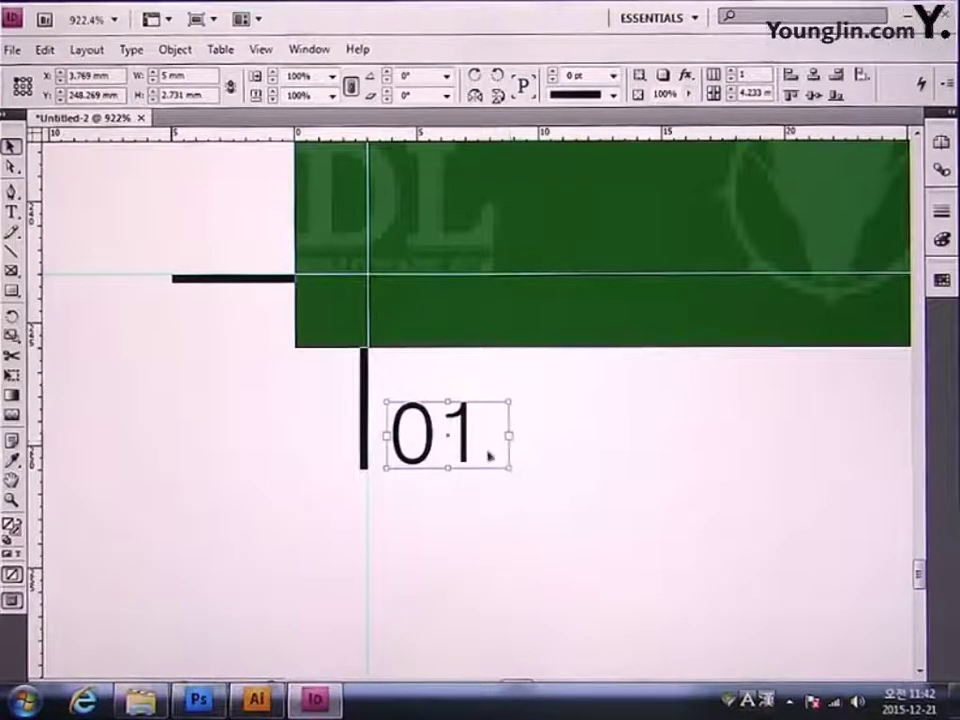
pyautogui.doubleClick(12, 480)
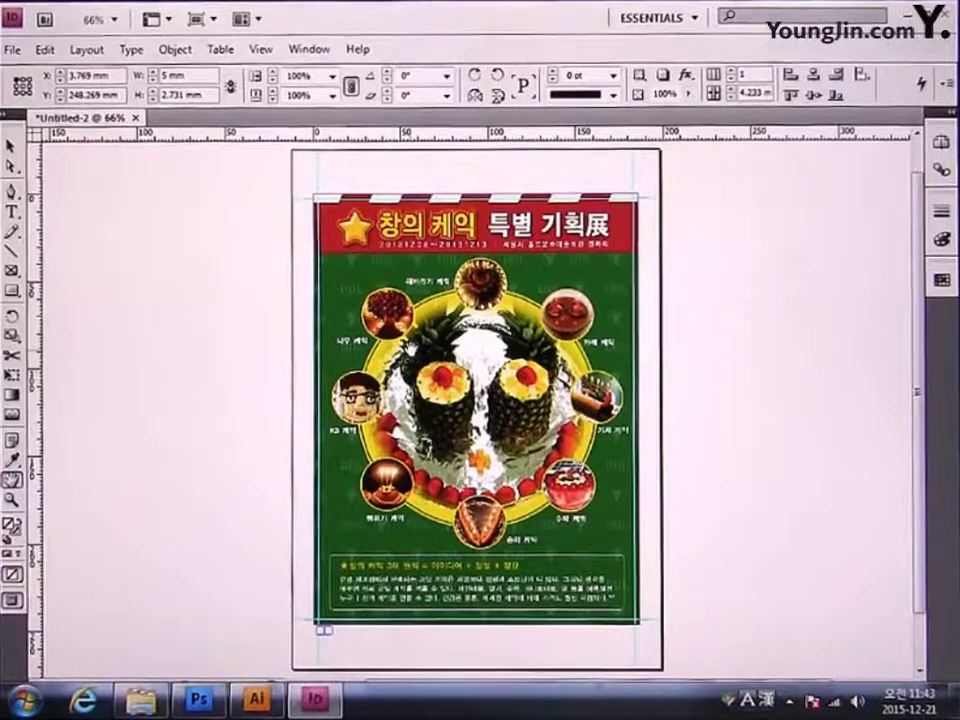
# Save the file as 01 in My Documents as an InDesign CS4 document, replacing the existing 01.indd.
pyautogui.click(14, 49)
pyautogui.click(55, 230)
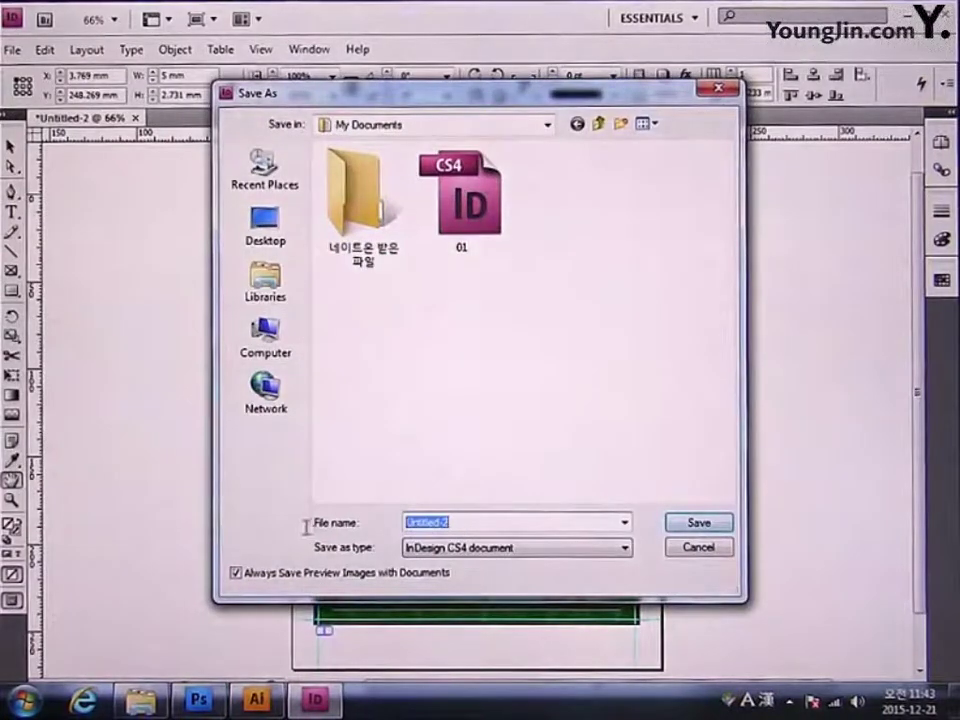
pyautogui.write('01')
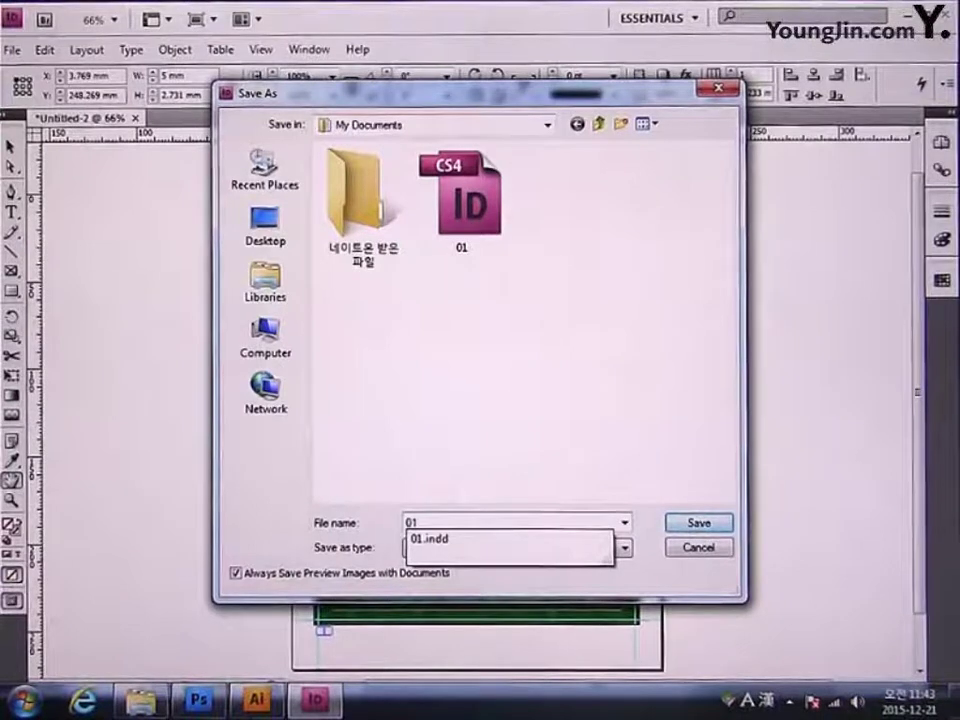
pyautogui.press('Return')
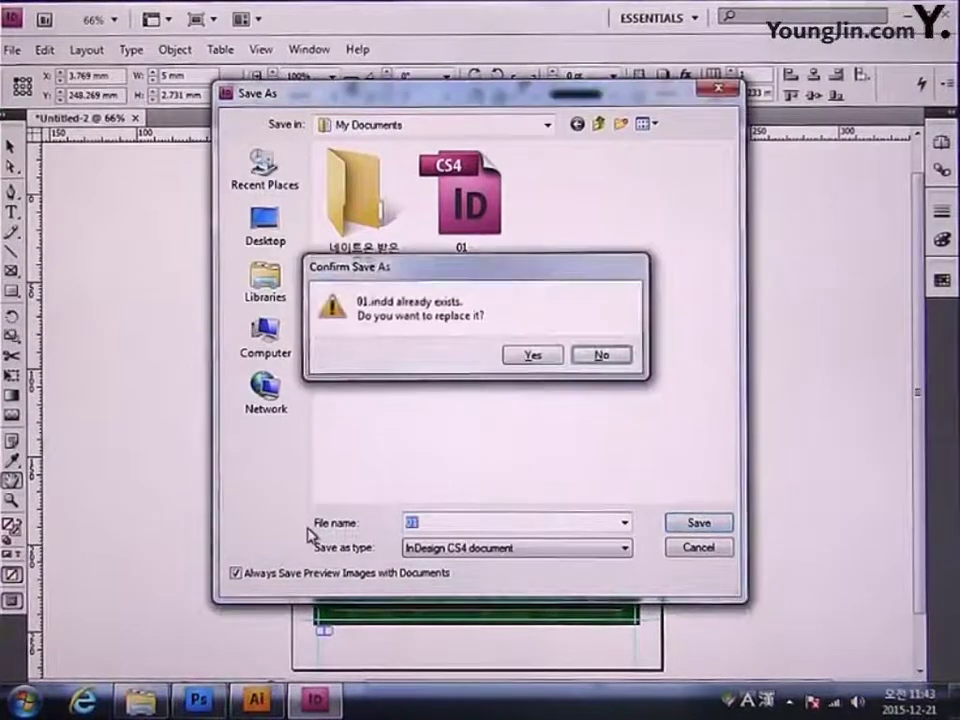
pyautogui.press('n')
pyautogui.press('Return')
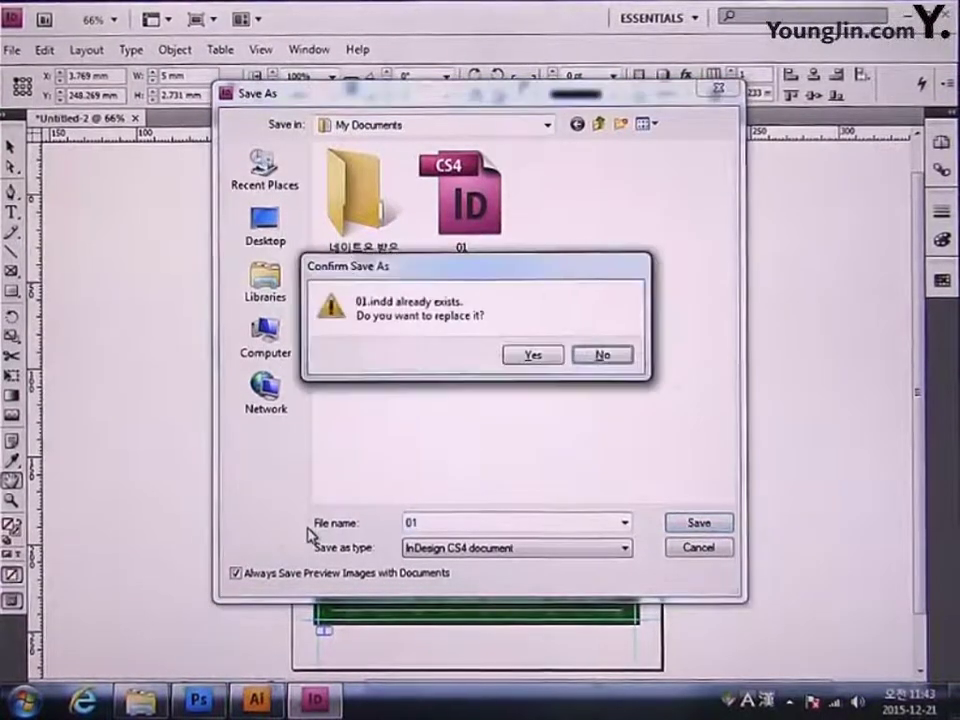
pyautogui.click(528, 354)
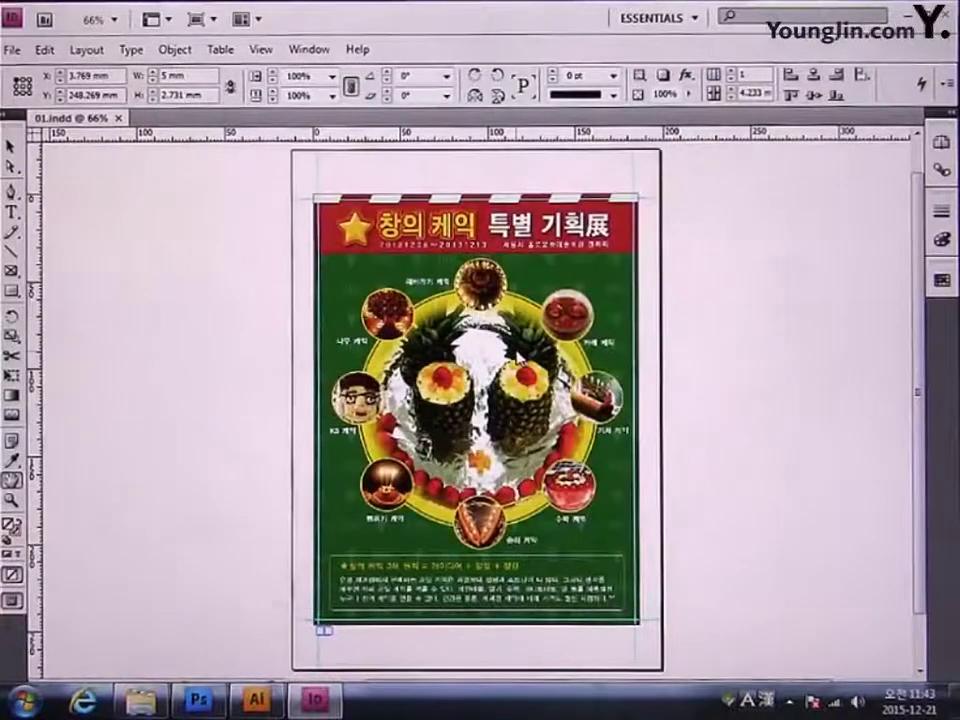